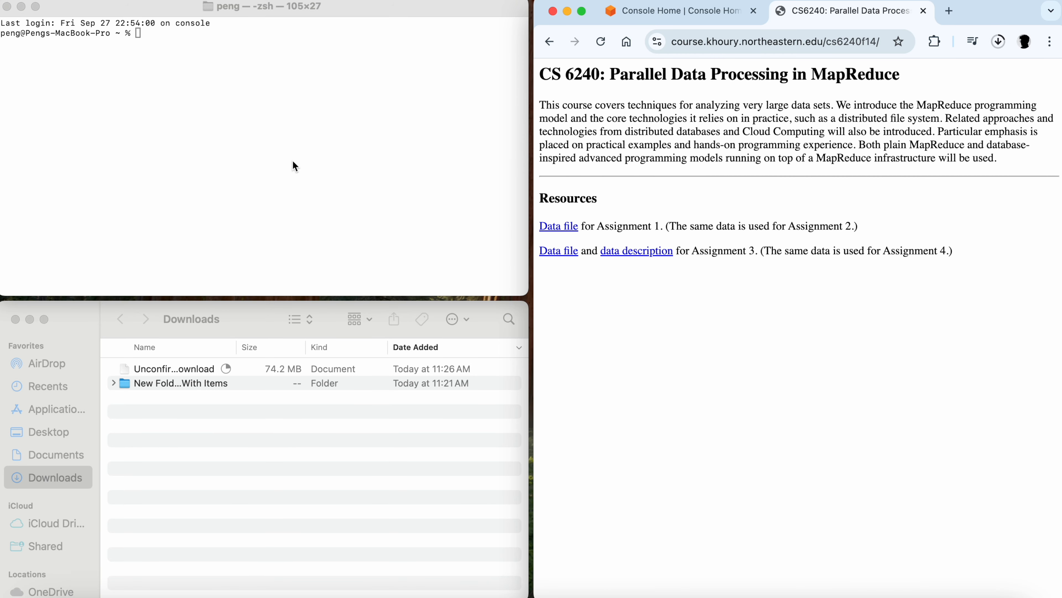
- Change the terminal's working directory to Downloads
{"action": "left_click", "coordinate": [286, 104]}
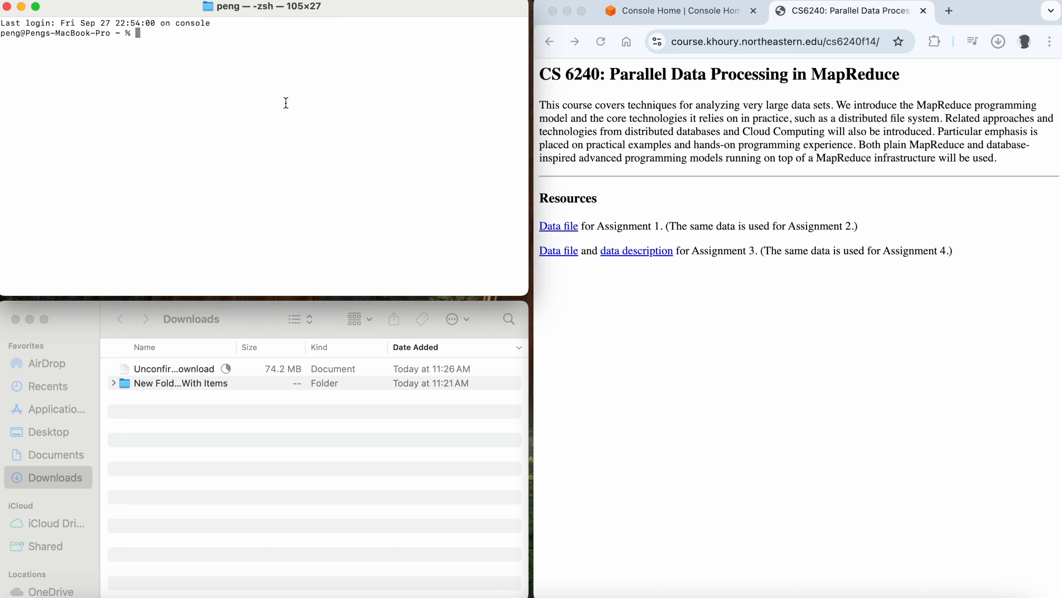
{"action": "type", "text": "cd Downloads"}
{"action": "key", "text": "Return"}
- Open a new file named helloworld.txt in vim
{"action": "type", "text": "vim"}
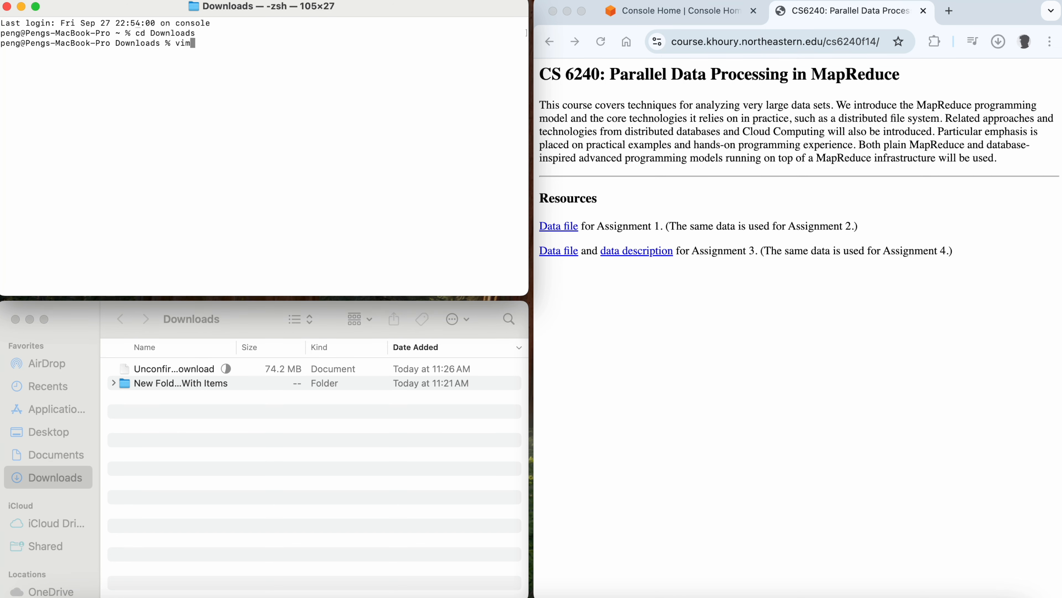
{"action": "type", "text": " helloworld.txt"}
{"action": "key", "text": "Return"}
- Write the line "hello world!" into the file, then save and quit vim
{"action": "type", "text": "ihello world"}
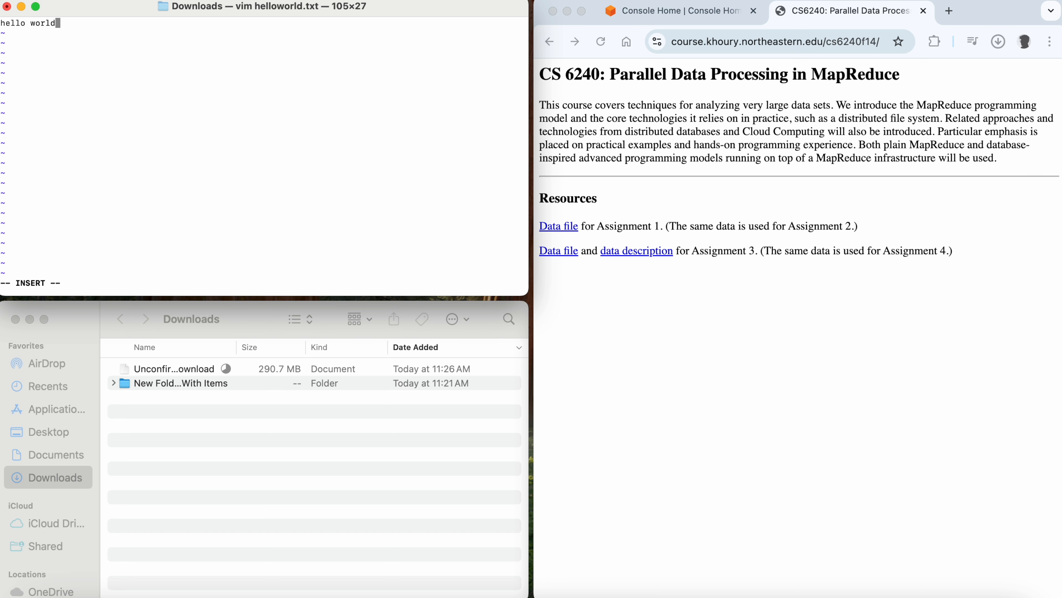
{"action": "type", "text": "!"}
{"action": "key", "text": "Escape"}
{"action": "type", "text": ":wq"}
{"action": "key", "text": "Return"}
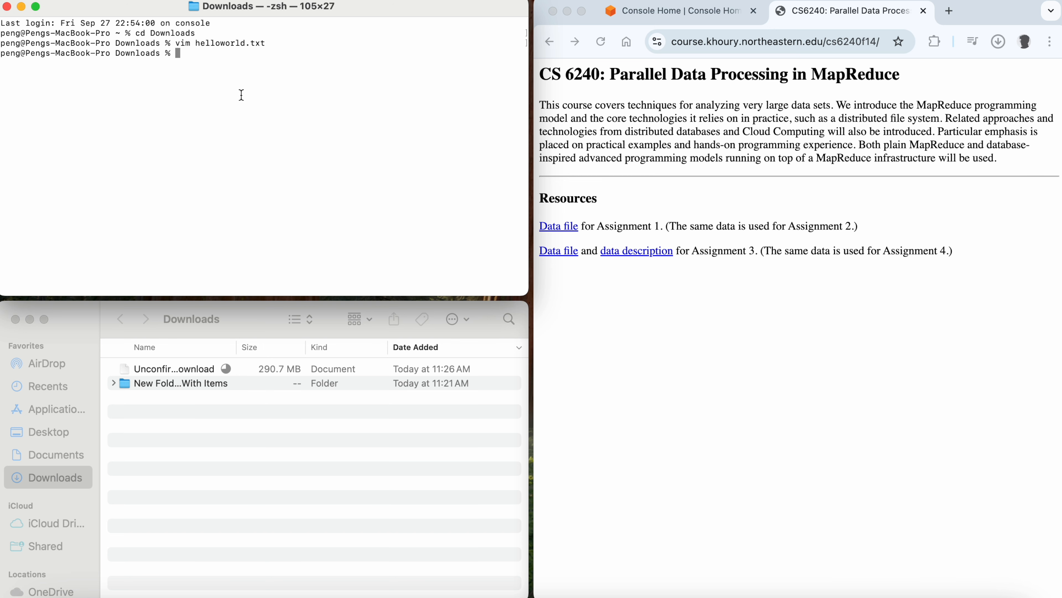
- Preview helloworld.txt from the Downloads folder in Quick Look
{"action": "left_click", "coordinate": [211, 441]}
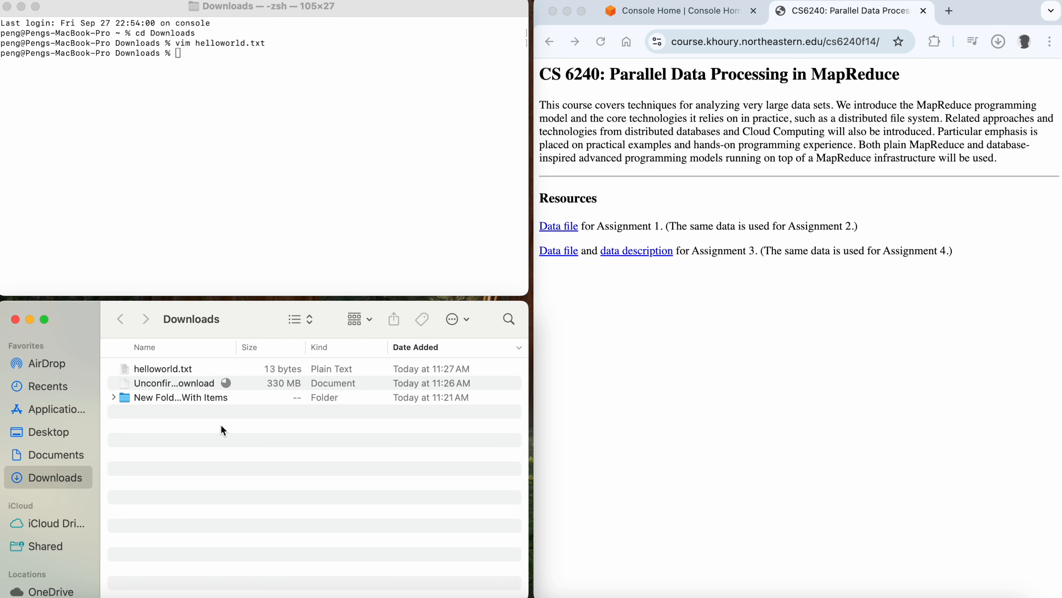
{"action": "left_click", "coordinate": [195, 369]}
{"action": "key", "text": "space"}
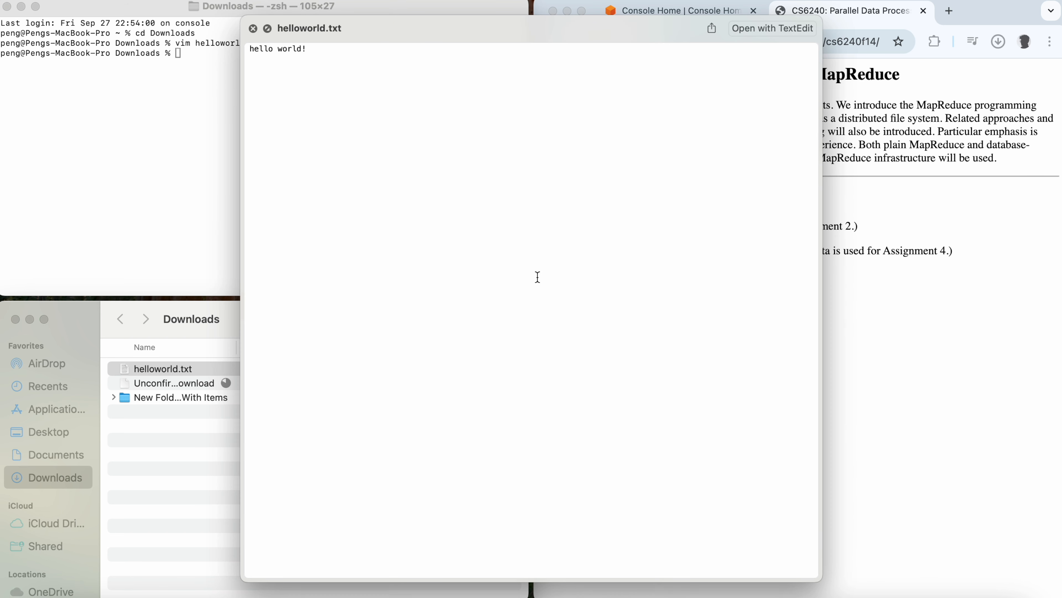
{"action": "key", "text": "space"}
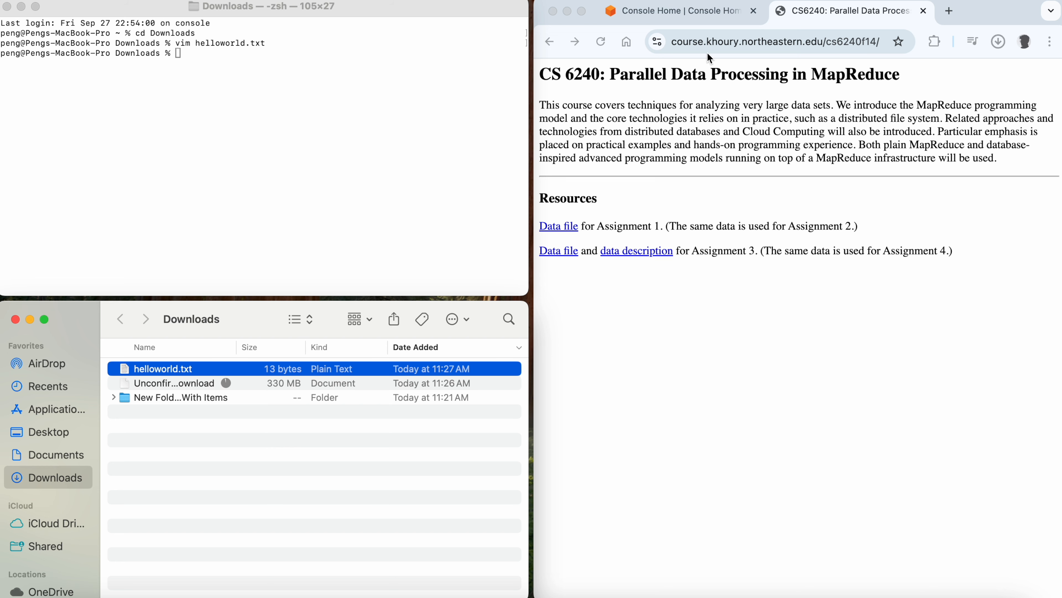
- Extract the downloaded data01.zip archive in the Downloads folder
{"action": "left_click", "coordinate": [692, 16]}
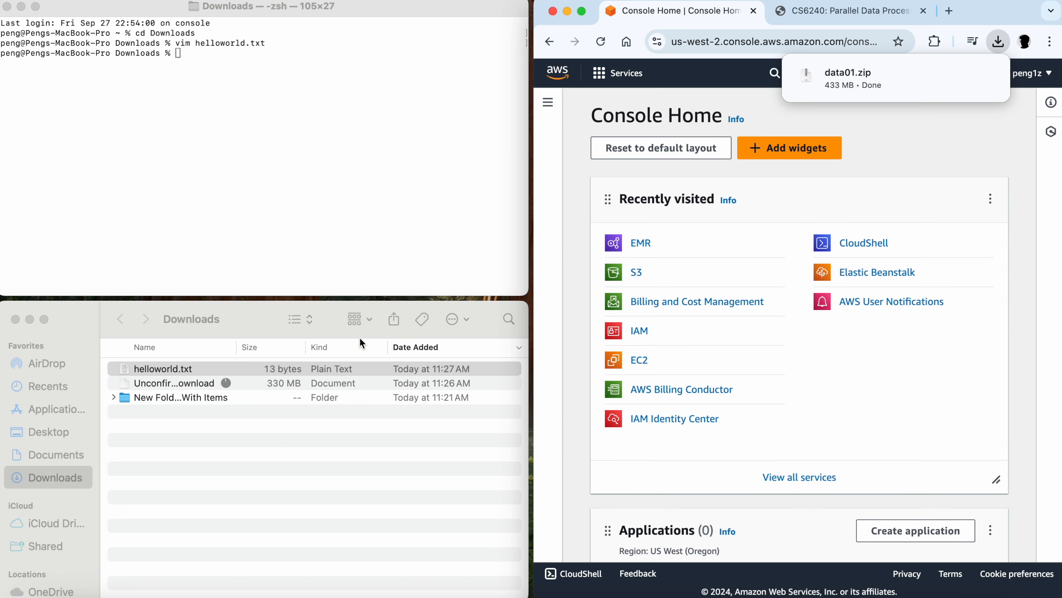
{"action": "left_click", "coordinate": [250, 470]}
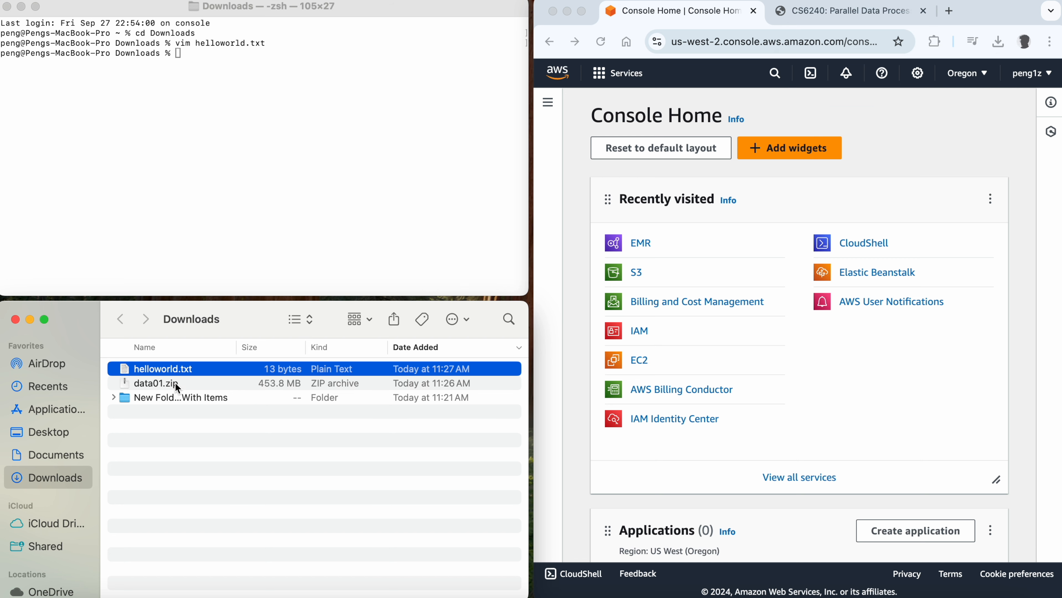
{"action": "left_click", "coordinate": [205, 385]}
{"action": "double_click", "coordinate": [205, 384]}
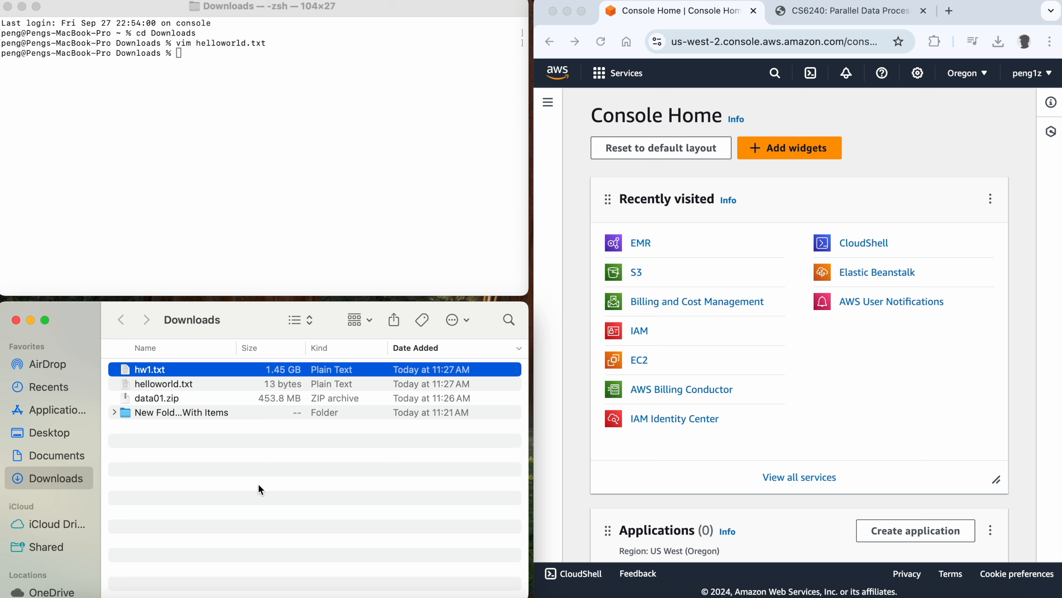
- Maximize the browser window showing the AWS Console Home
{"action": "left_click", "coordinate": [264, 384]}
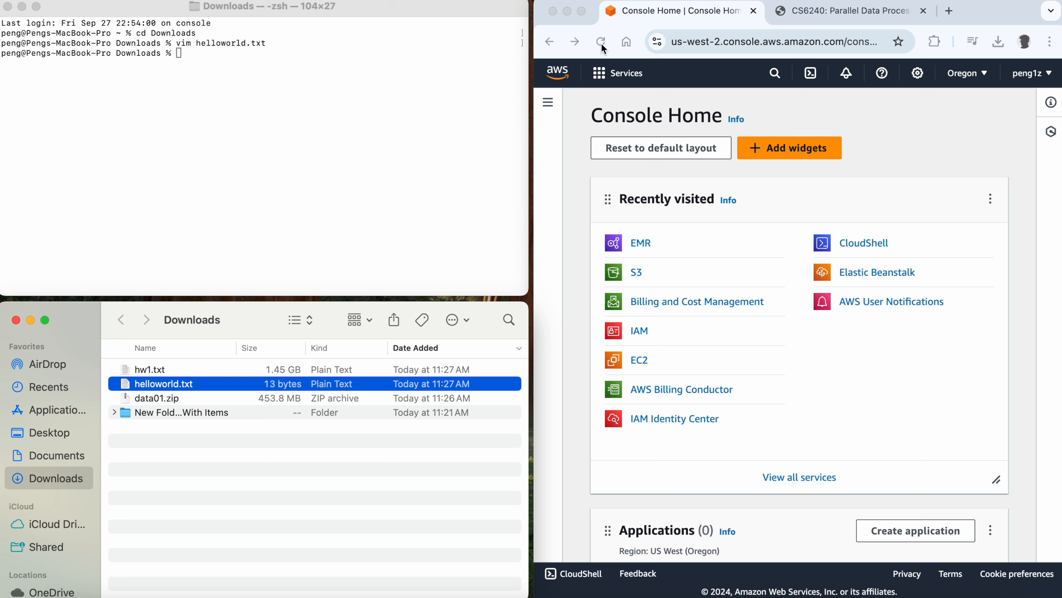
{"action": "left_click", "coordinate": [663, 95]}
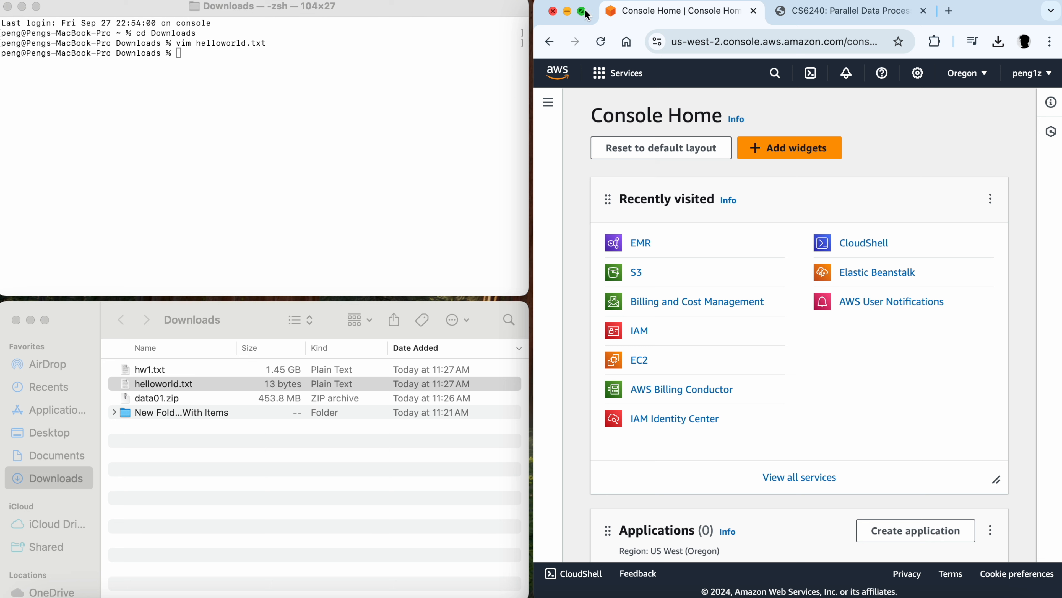
{"action": "mouse_move", "coordinate": [587, 13]}
{"action": "left_click", "coordinate": [583, 118]}
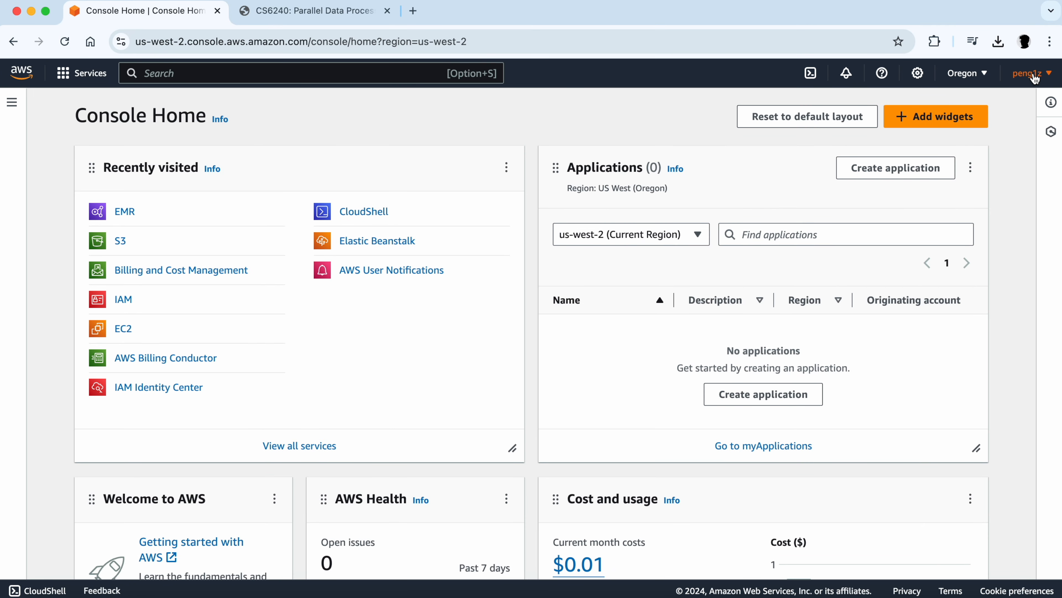
- Check the account menu and the currently selected AWS region
{"action": "left_click", "coordinate": [1041, 75]}
{"action": "left_click", "coordinate": [1043, 77]}
{"action": "left_click", "coordinate": [985, 76]}
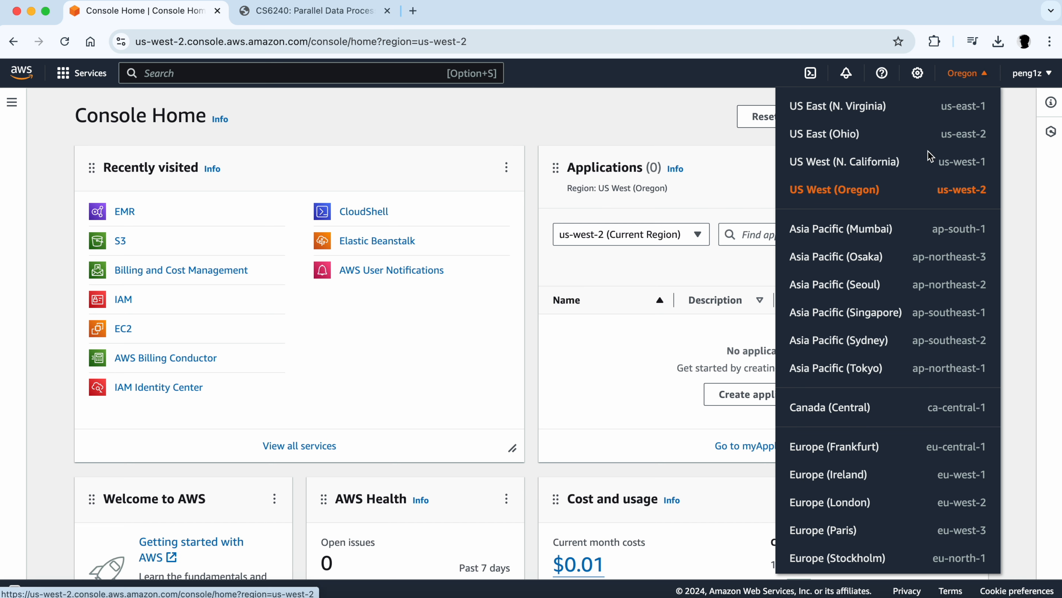
{"action": "left_click", "coordinate": [967, 73]}
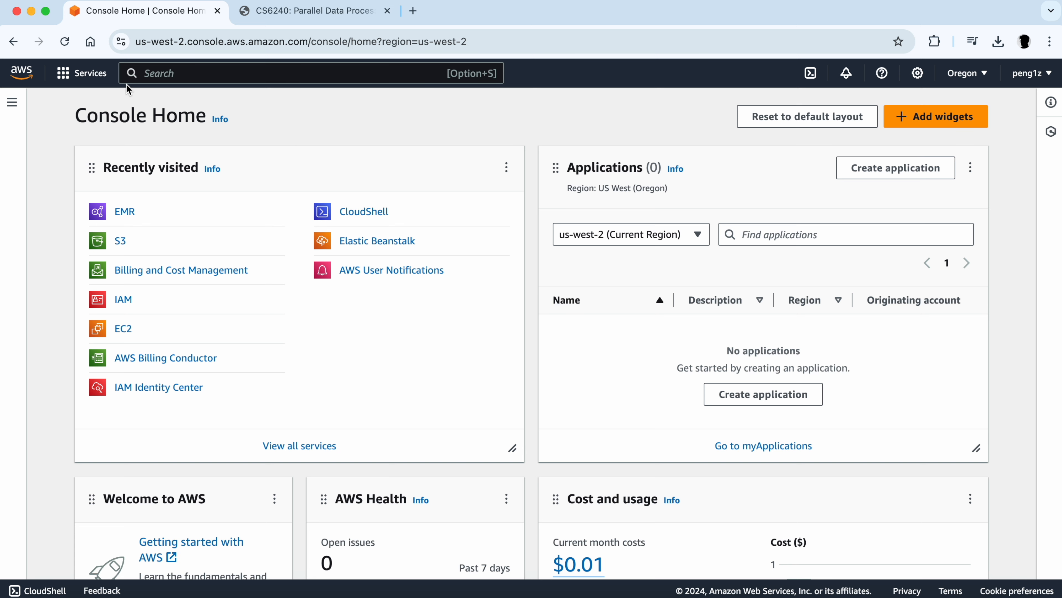
- Open the S3 service by searching for S3 in the console
{"action": "left_click", "coordinate": [96, 75]}
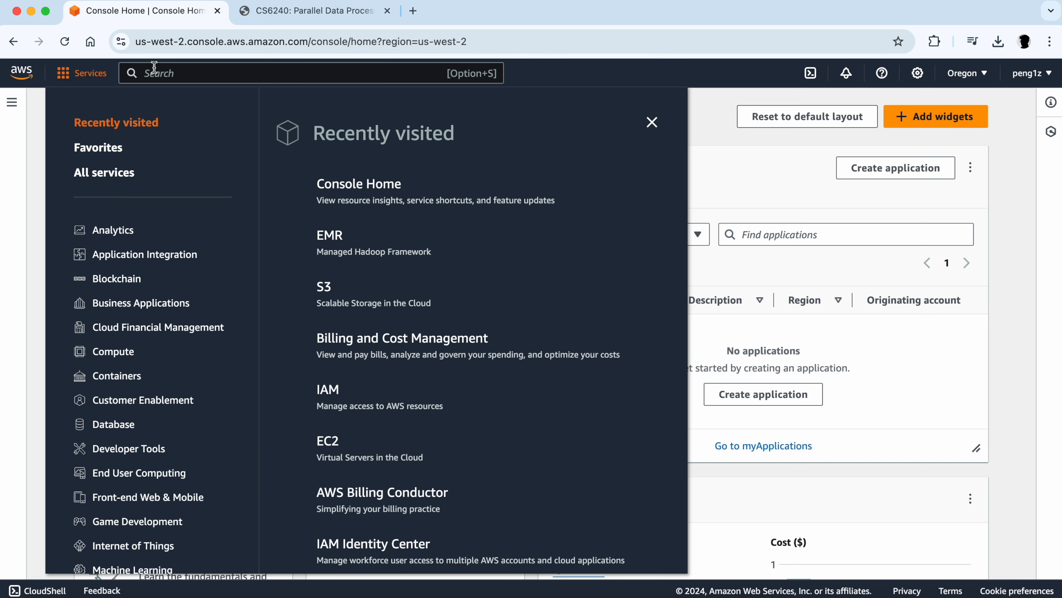
{"action": "left_click", "coordinate": [203, 73]}
{"action": "type", "text": "S3"}
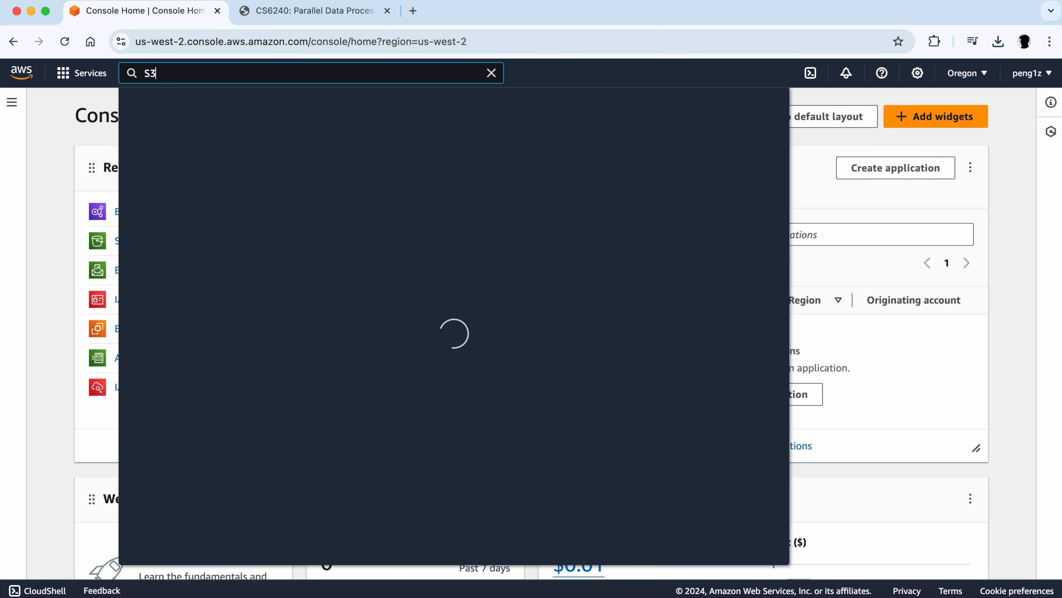
{"action": "left_click", "coordinate": [345, 182]}
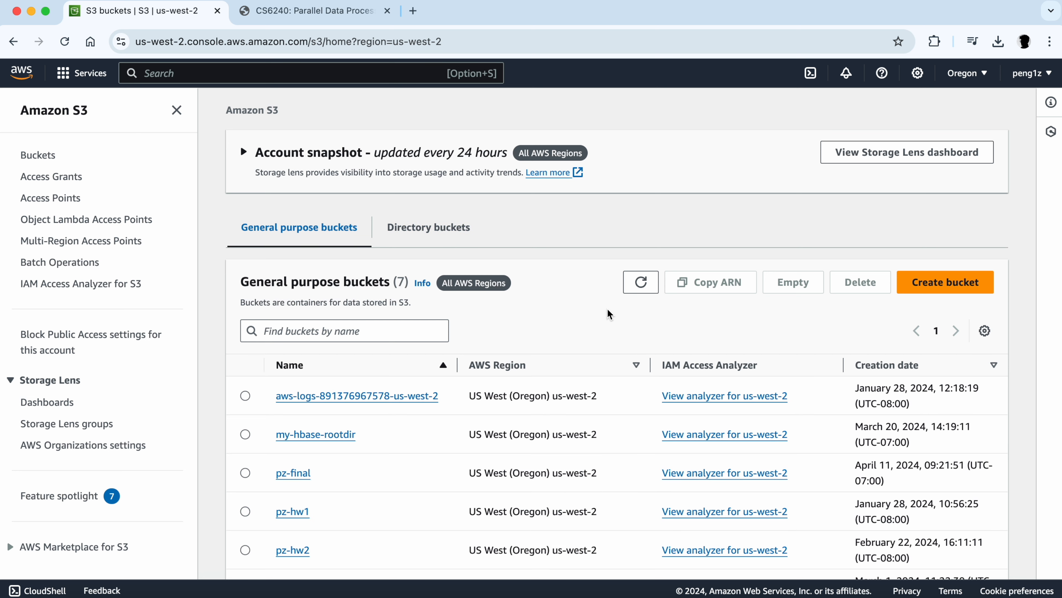
- Try to create a general purpose S3 bucket named hwk1 with default settings
{"action": "left_click", "coordinate": [942, 288]}
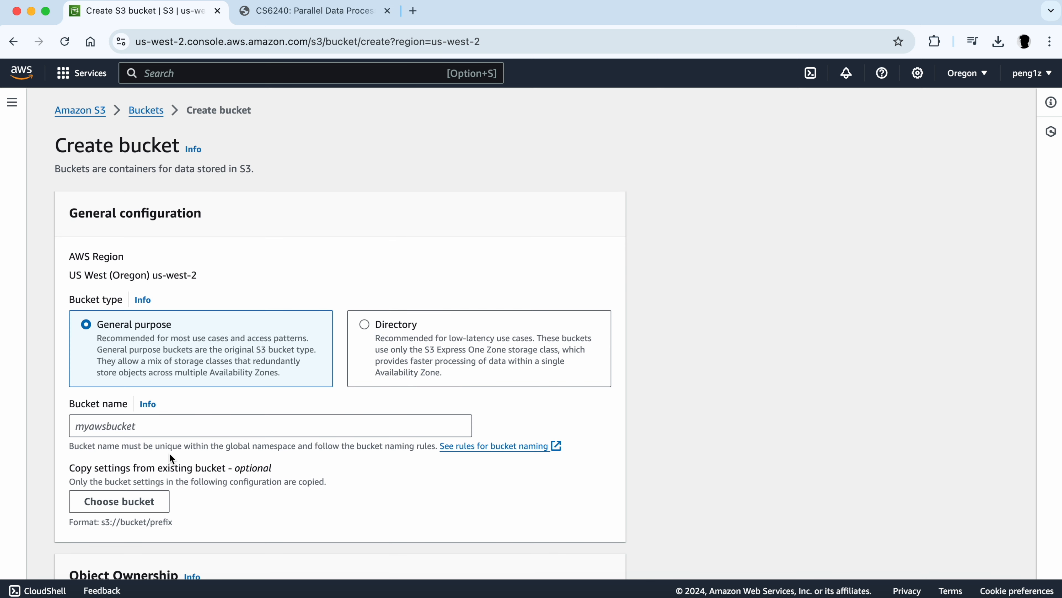
{"action": "left_click", "coordinate": [127, 426]}
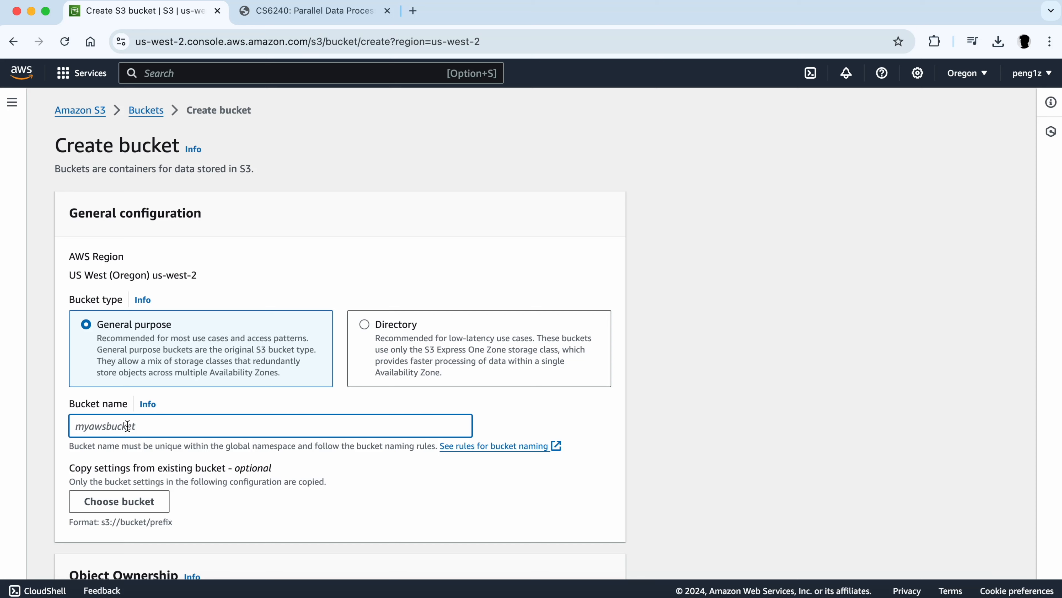
{"action": "type", "text": "hwk1"}
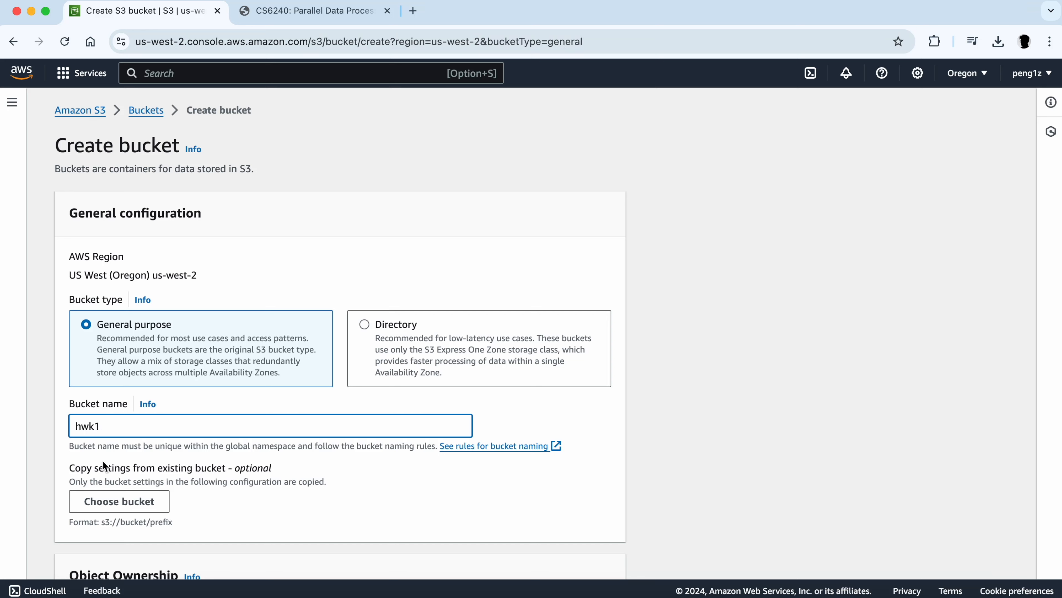
{"action": "scroll", "coordinate": [102, 459], "scroll_direction": "down", "scroll_amount": 2}
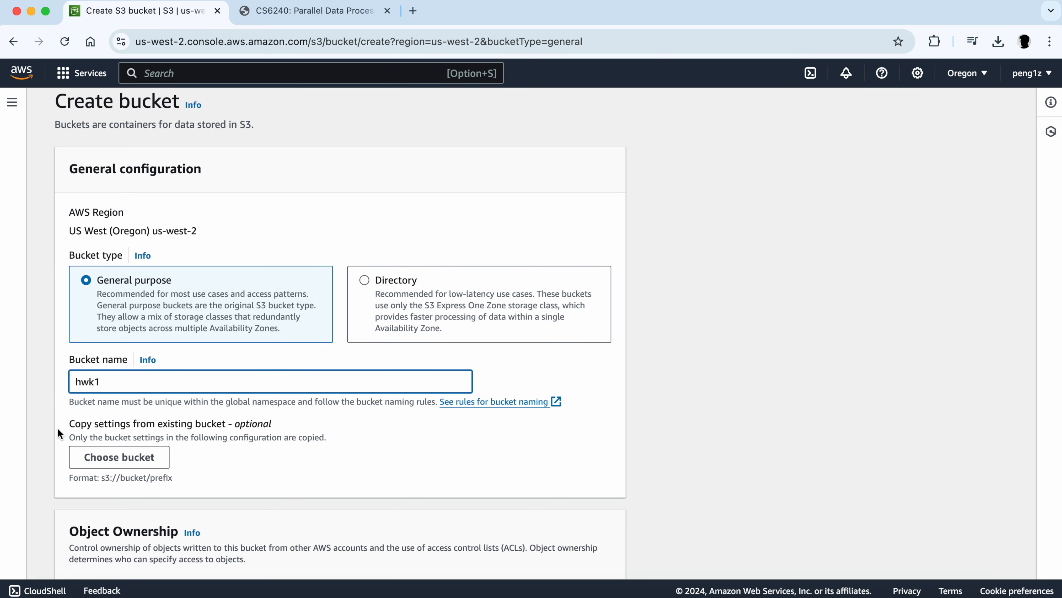
{"action": "scroll", "coordinate": [57, 428], "scroll_direction": "down", "scroll_amount": 3}
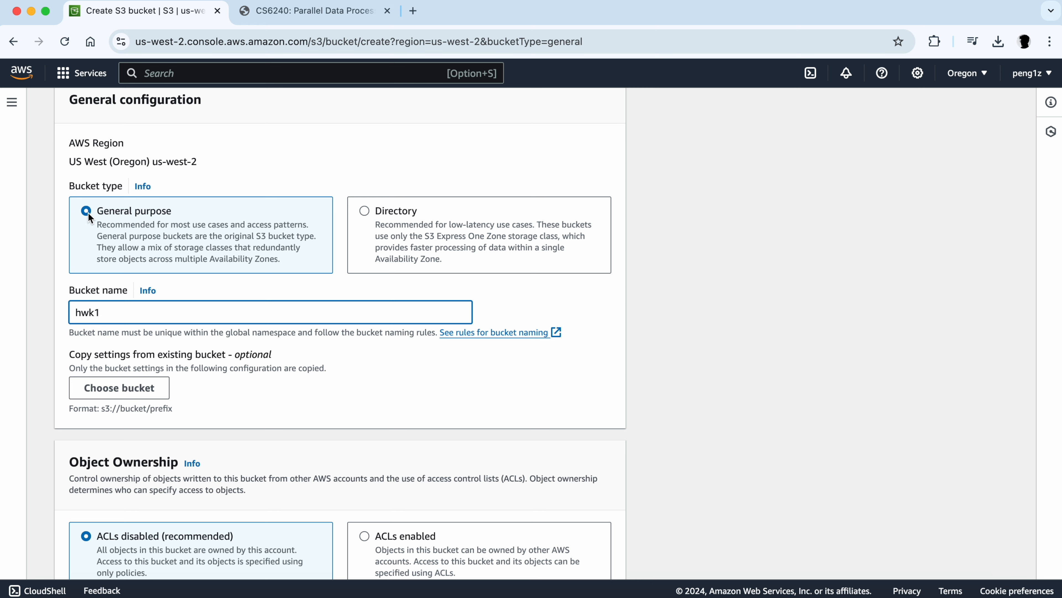
{"action": "scroll", "coordinate": [96, 243], "scroll_direction": "down", "scroll_amount": 5}
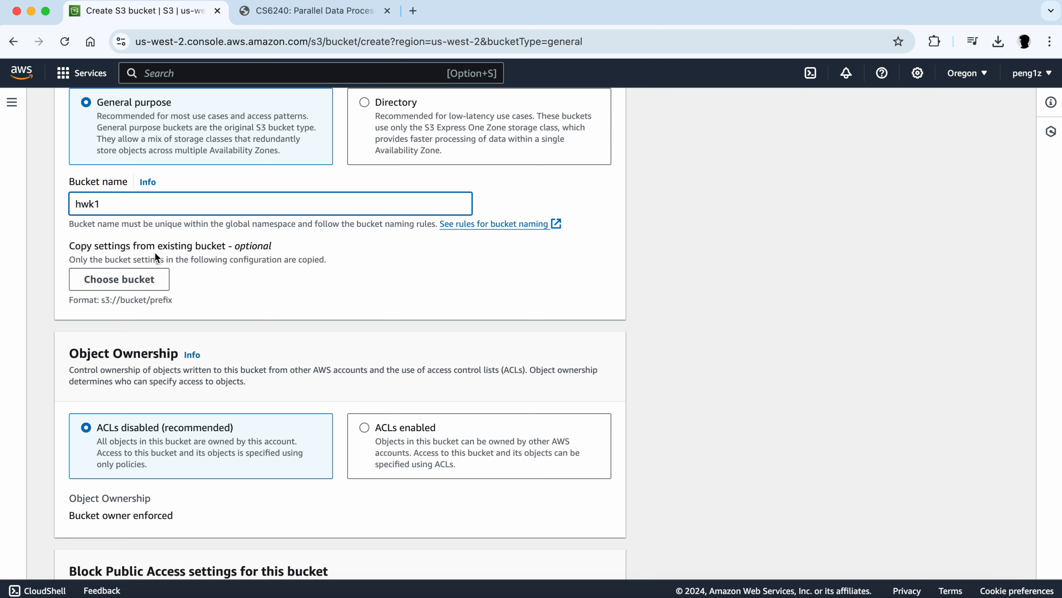
{"action": "scroll", "coordinate": [101, 234], "scroll_direction": "down", "scroll_amount": 2}
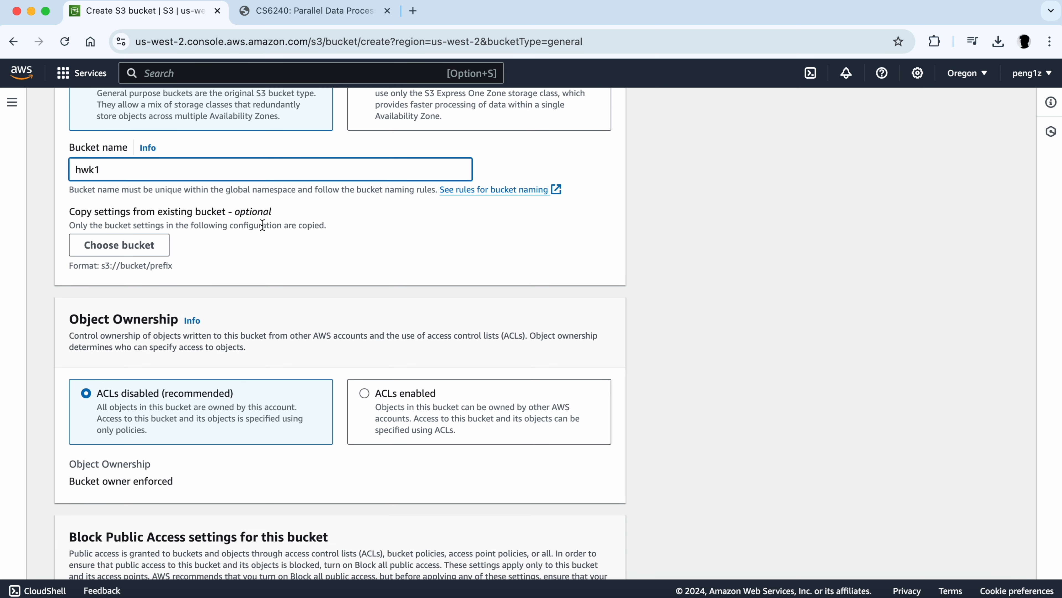
{"action": "scroll", "coordinate": [189, 329], "scroll_direction": "down", "scroll_amount": 3}
{"action": "scroll", "coordinate": [189, 326], "scroll_direction": "down", "scroll_amount": 15}
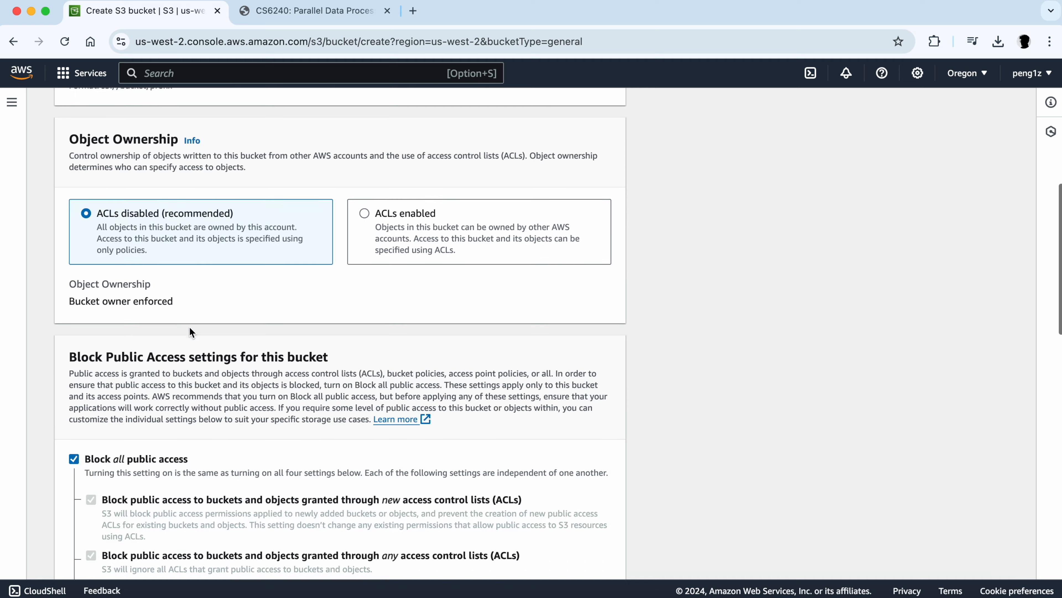
{"action": "scroll", "coordinate": [189, 327], "scroll_direction": "down", "scroll_amount": 9}
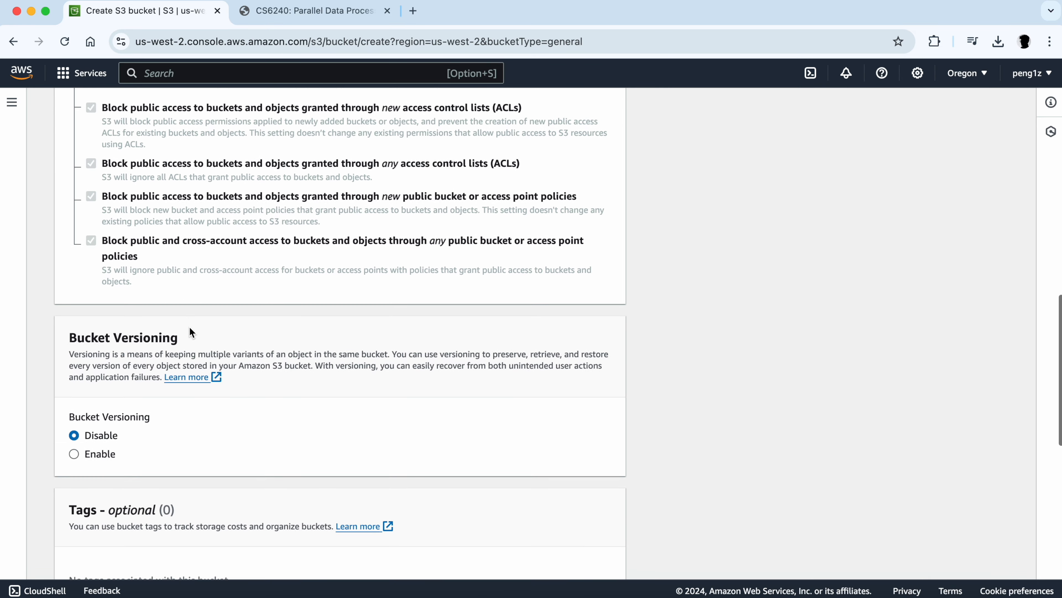
{"action": "scroll", "coordinate": [189, 328], "scroll_direction": "down", "scroll_amount": 14}
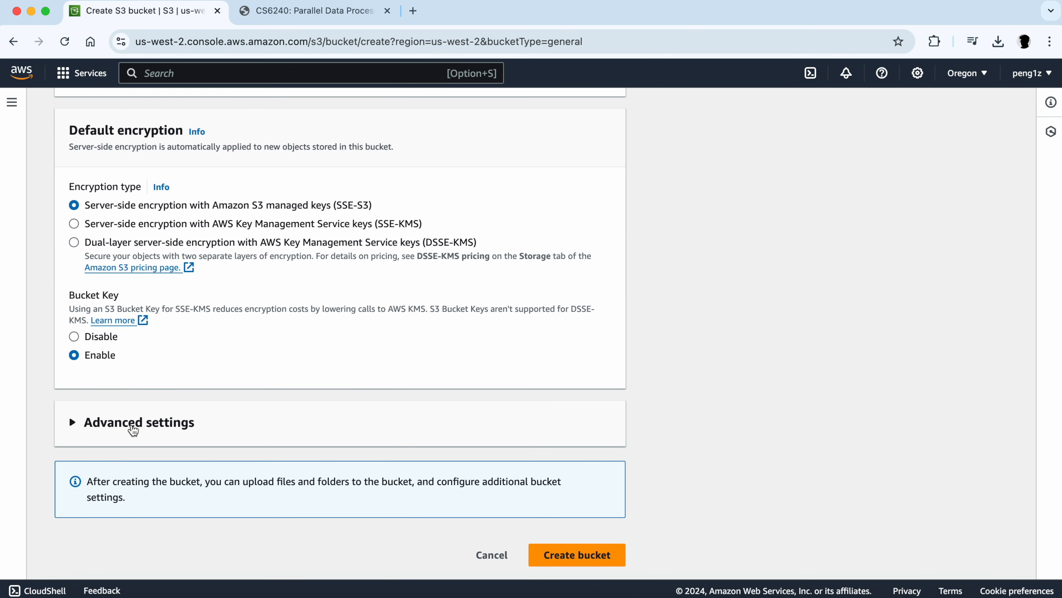
{"action": "left_click", "coordinate": [583, 556]}
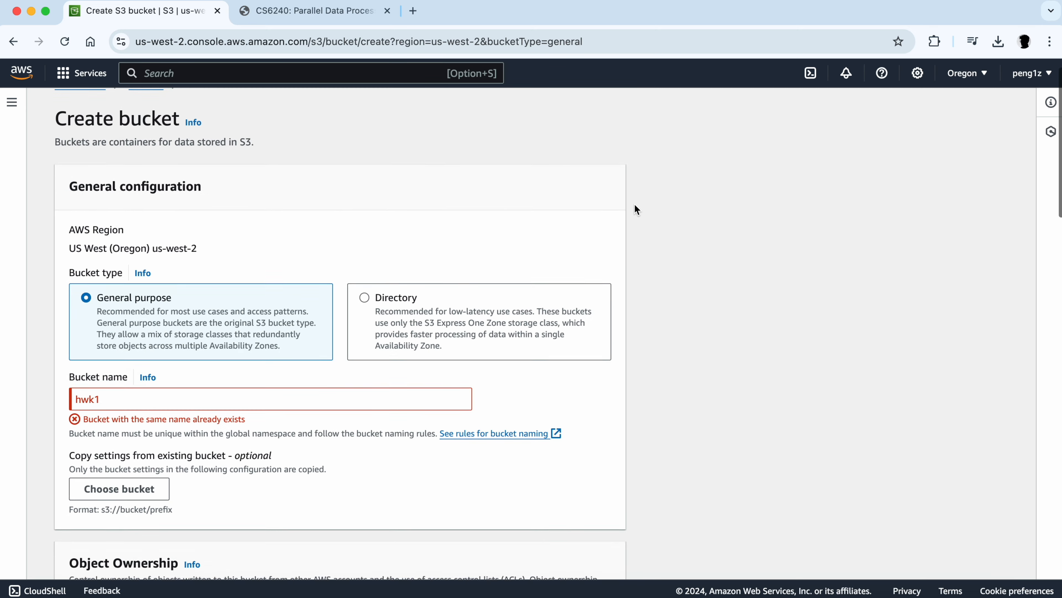
- Rename the bucket to 24fall-hwk1 and create it
{"action": "left_click", "coordinate": [152, 429]}
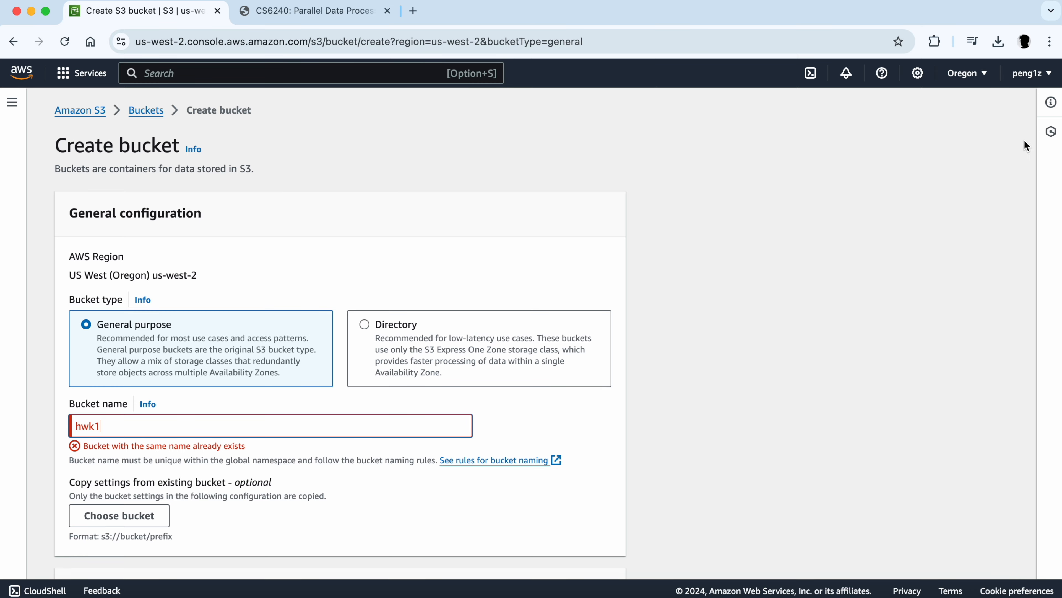
{"action": "scroll", "coordinate": [1033, 138], "scroll_direction": "down", "scroll_amount": 15}
{"action": "scroll", "coordinate": [457, 403], "scroll_direction": "up", "scroll_amount": 15}
{"action": "type", "text": "24fall-"}
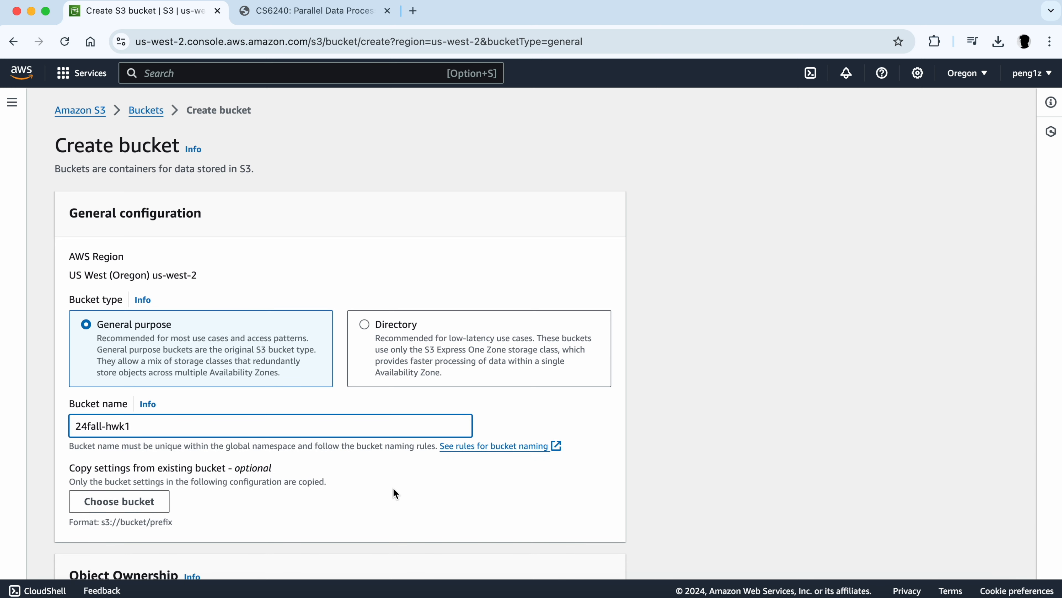
{"action": "scroll", "coordinate": [393, 488], "scroll_direction": "down", "scroll_amount": 20}
{"action": "left_click", "coordinate": [576, 554]}
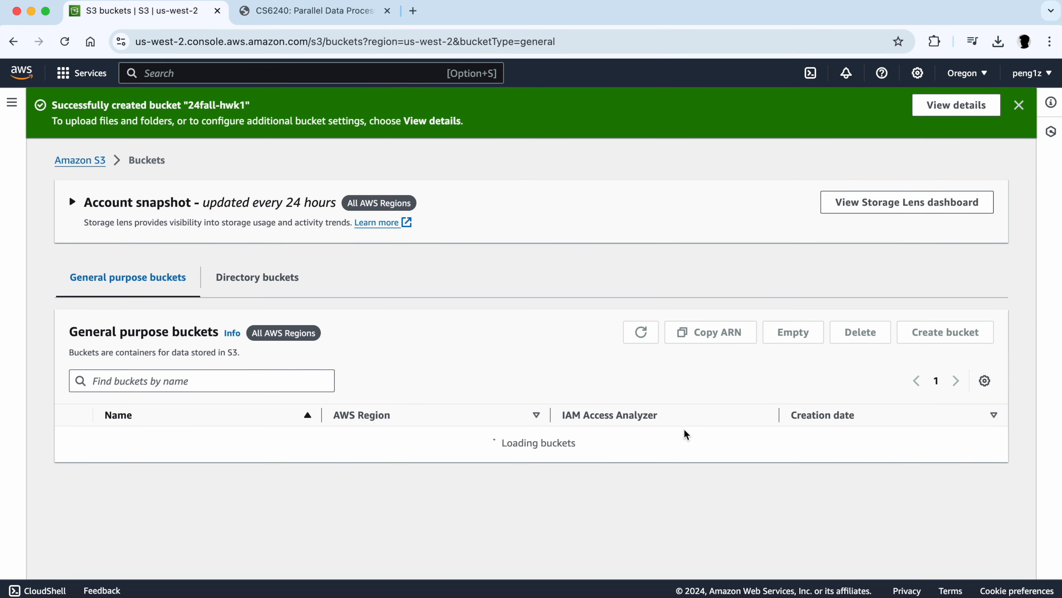
- Open the 24fall-hwk1 bucket and start uploading objects to it
{"action": "left_click_drag", "start_coordinate": [55, 104], "coordinate": [246, 104]}
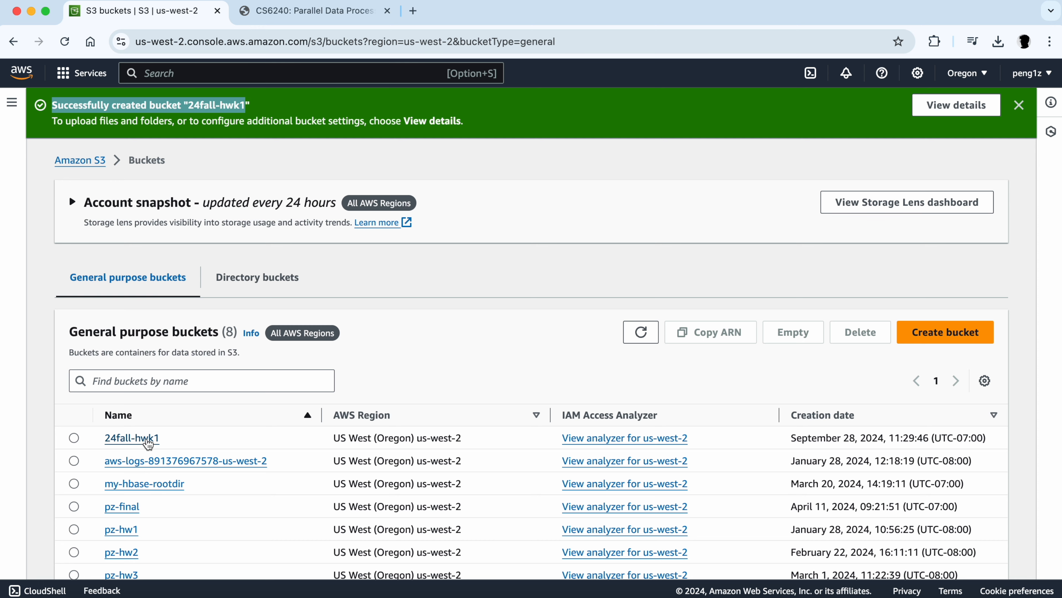
{"action": "left_click", "coordinate": [139, 443]}
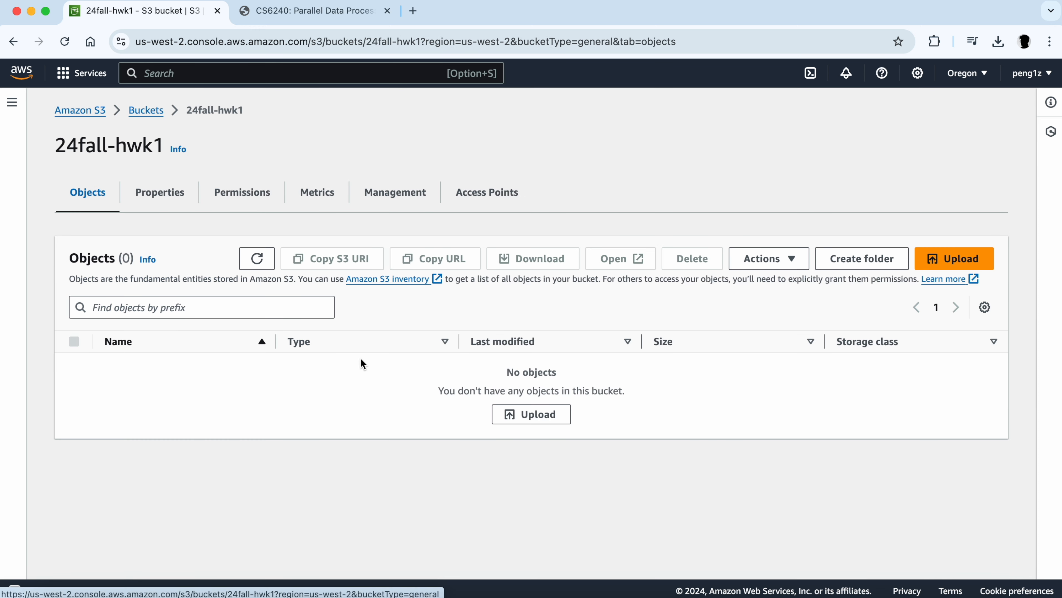
{"action": "left_click", "coordinate": [948, 259]}
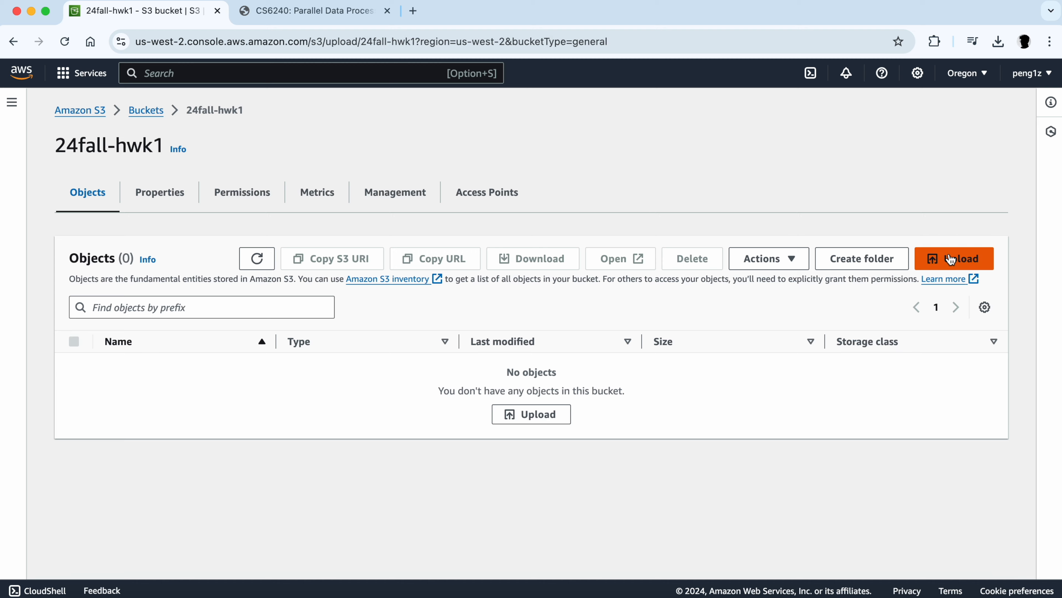
- Upload helloworld.txt from the Downloads folder into the 24fall-hwk1 bucket
{"action": "left_click", "coordinate": [485, 296]}
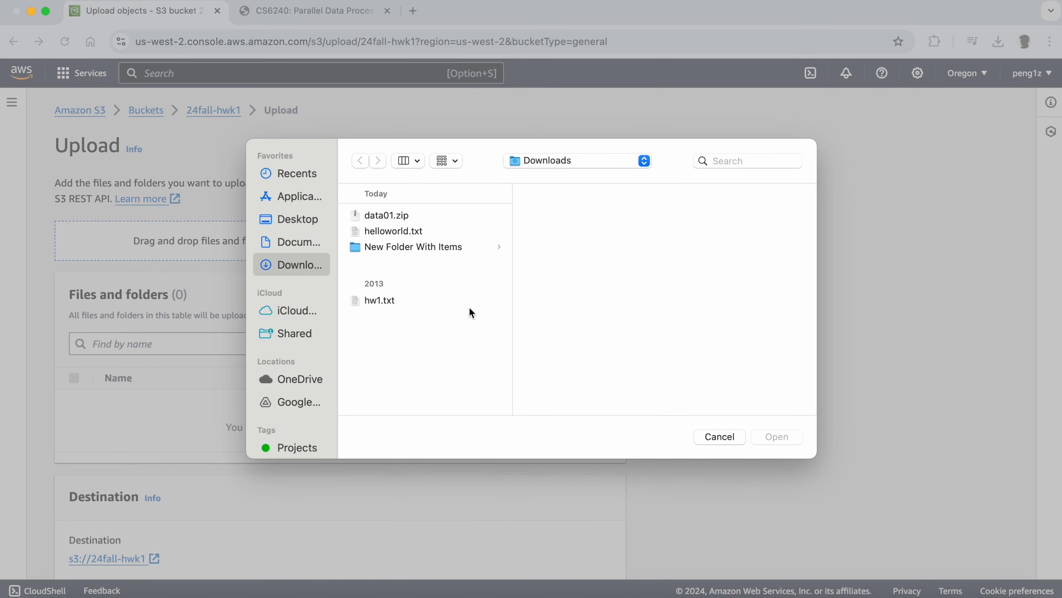
{"action": "left_click", "coordinate": [405, 301]}
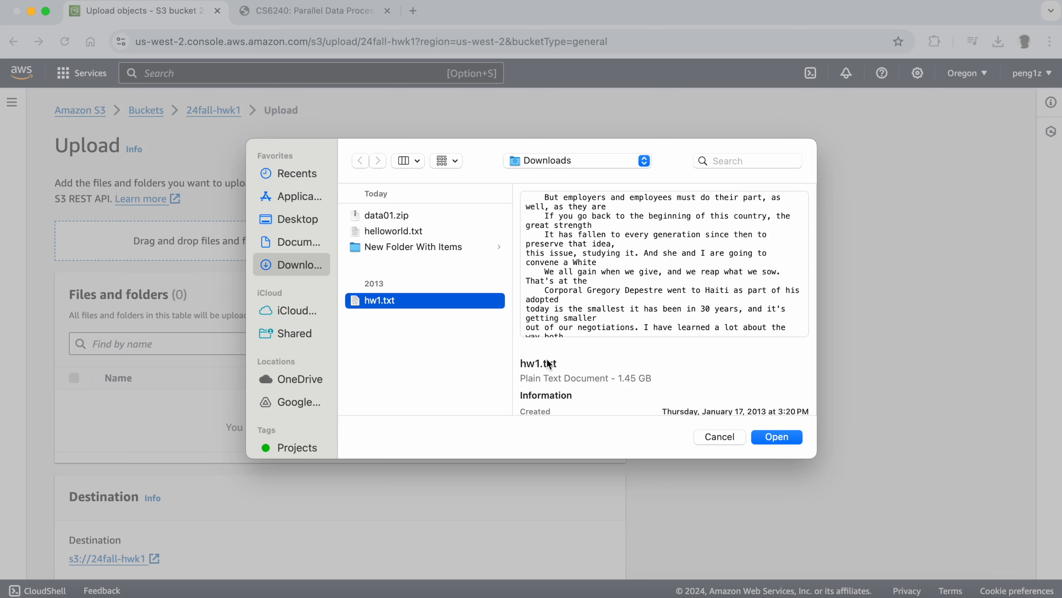
{"action": "left_click", "coordinate": [431, 231]}
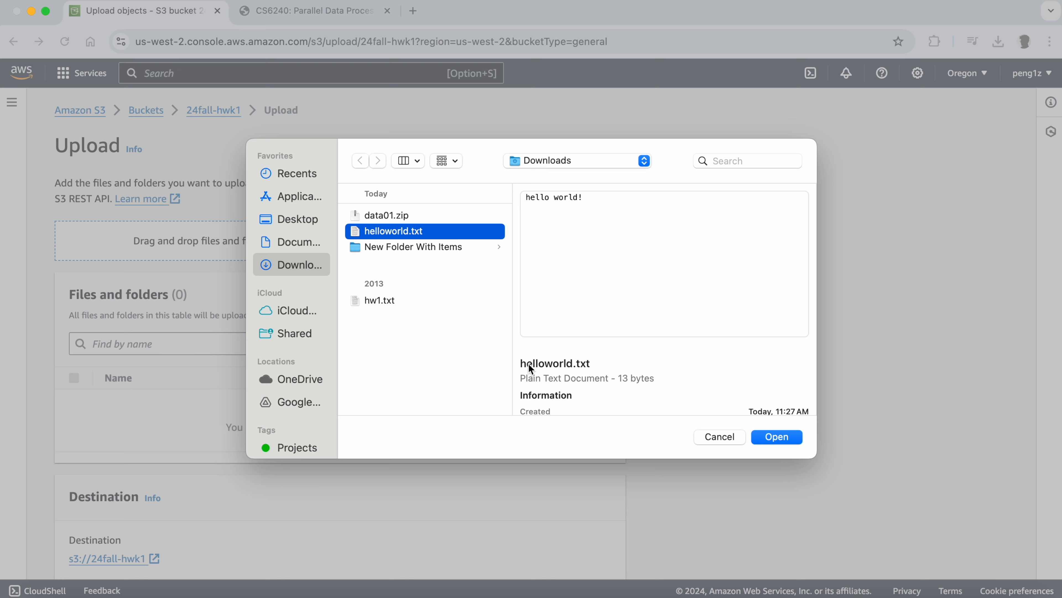
{"action": "left_click", "coordinate": [785, 437]}
{"action": "scroll", "coordinate": [531, 454], "scroll_direction": "down", "scroll_amount": 2}
{"action": "scroll", "coordinate": [532, 457], "scroll_direction": "down", "scroll_amount": 5}
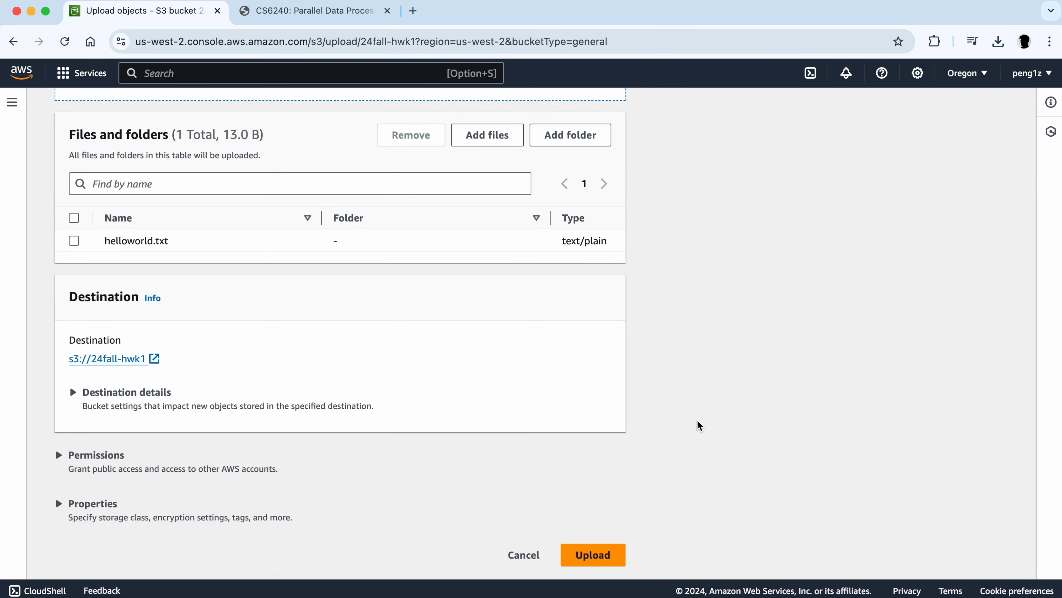
{"action": "left_click", "coordinate": [604, 554]}
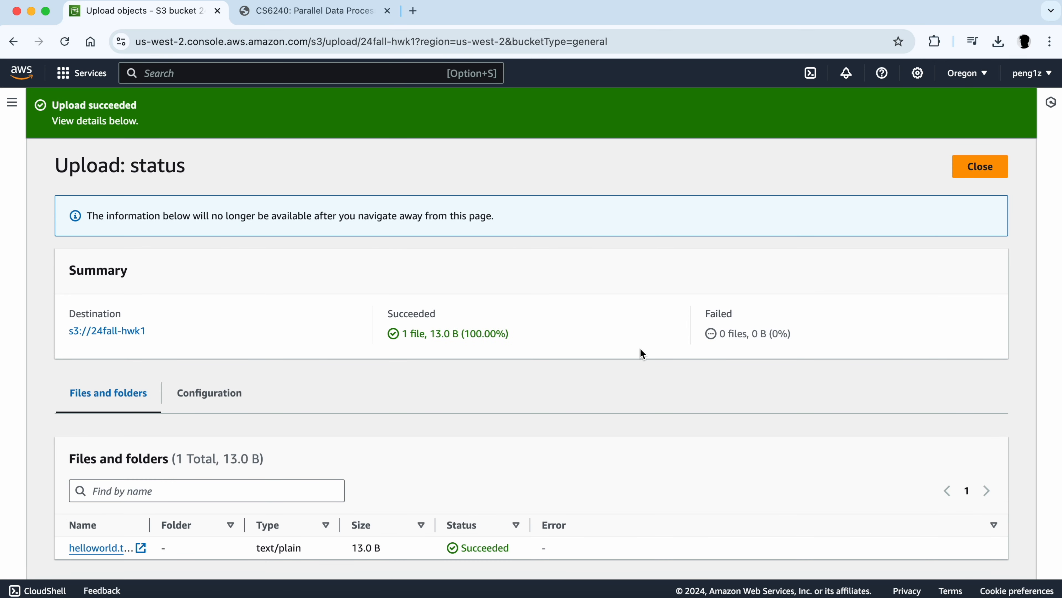
- Close the upload status and open the helloworld.txt object to examine its S3 URI
{"action": "scroll", "coordinate": [643, 353], "scroll_direction": "down", "scroll_amount": 1}
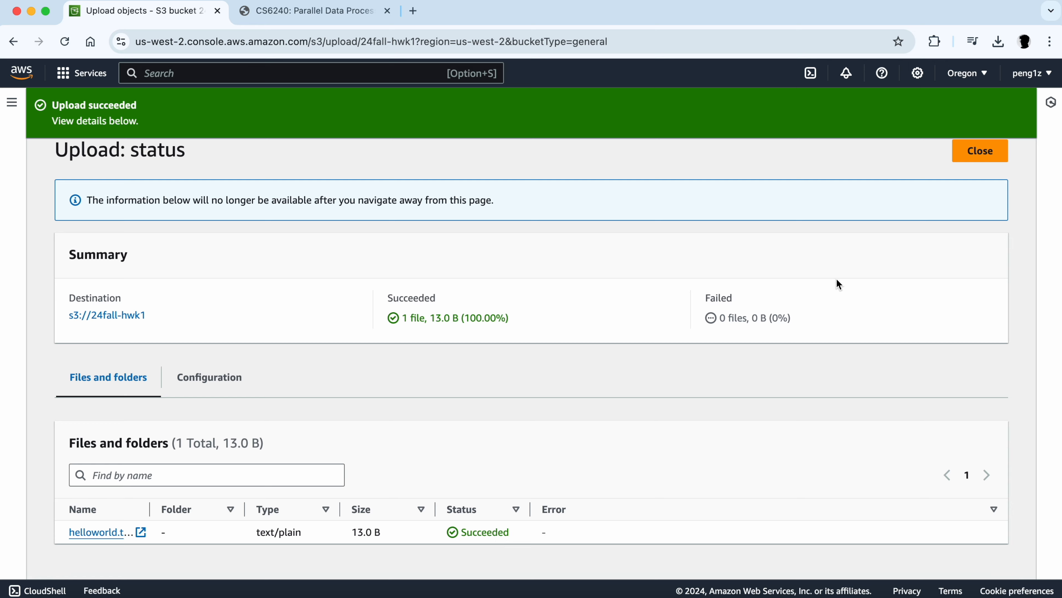
{"action": "scroll", "coordinate": [838, 284], "scroll_direction": "up", "scroll_amount": 1}
{"action": "left_click", "coordinate": [971, 168]}
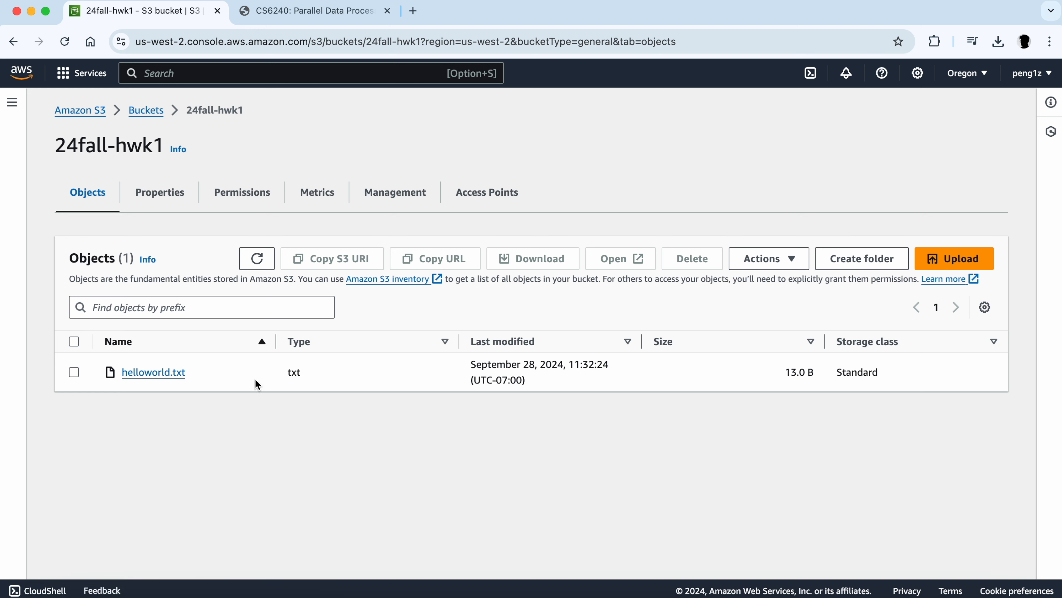
{"action": "left_click", "coordinate": [175, 377]}
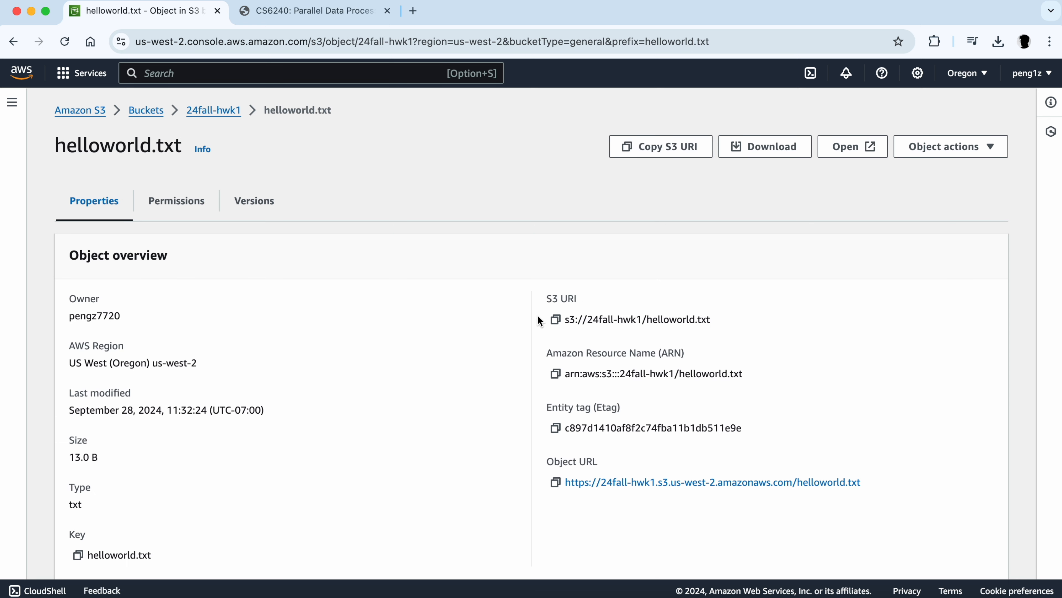
{"action": "left_click_drag", "start_coordinate": [565, 320], "coordinate": [726, 317]}
{"action": "left_click", "coordinate": [537, 341]}
{"action": "left_click_drag", "start_coordinate": [712, 317], "coordinate": [567, 316]}
{"action": "left_click", "coordinate": [567, 316]}
{"action": "left_click_drag", "start_coordinate": [707, 320], "coordinate": [566, 325]}
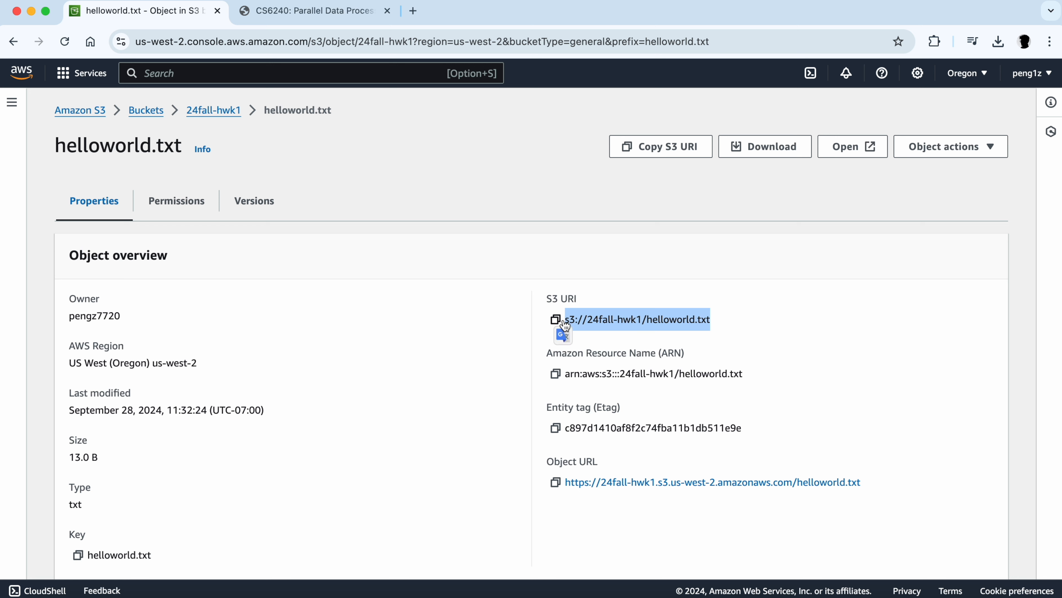
{"action": "left_click", "coordinate": [533, 351]}
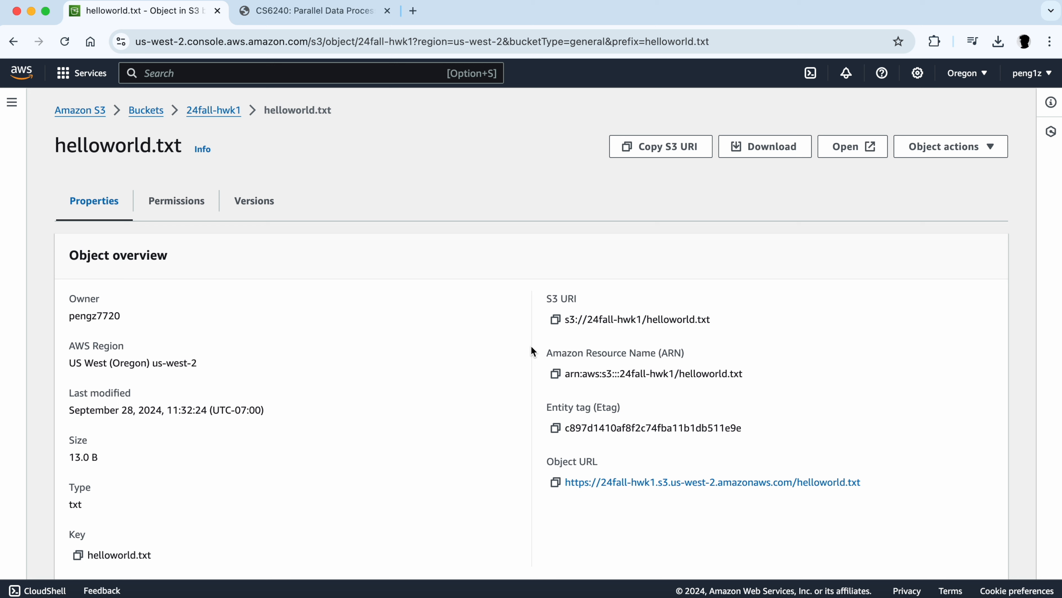
- Open the EMR service by searching for EMR in the console
{"action": "left_click", "coordinate": [69, 77]}
{"action": "left_click", "coordinate": [198, 73]}
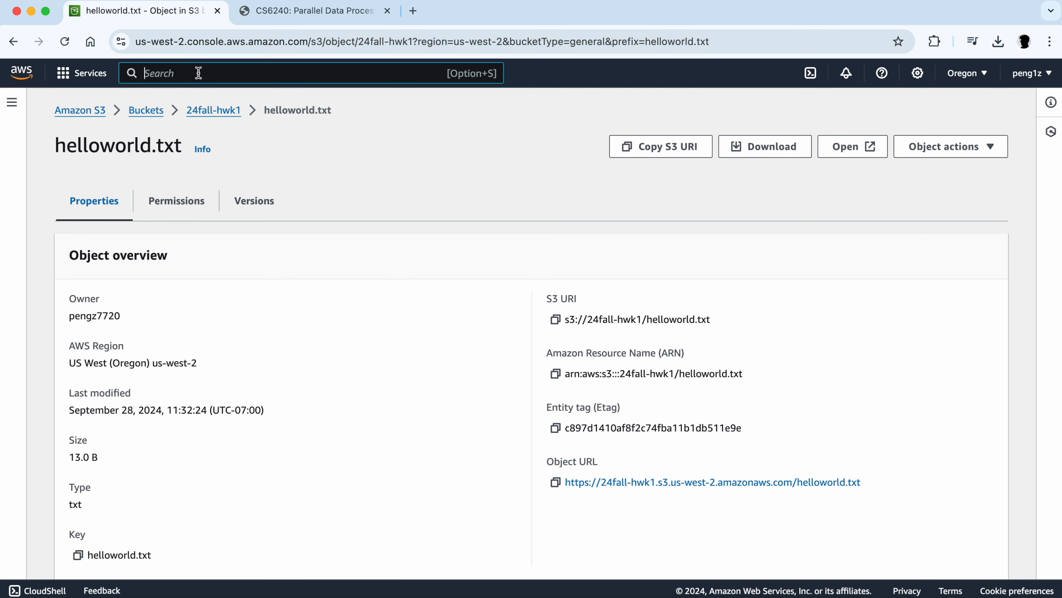
{"action": "type", "text": "EMR"}
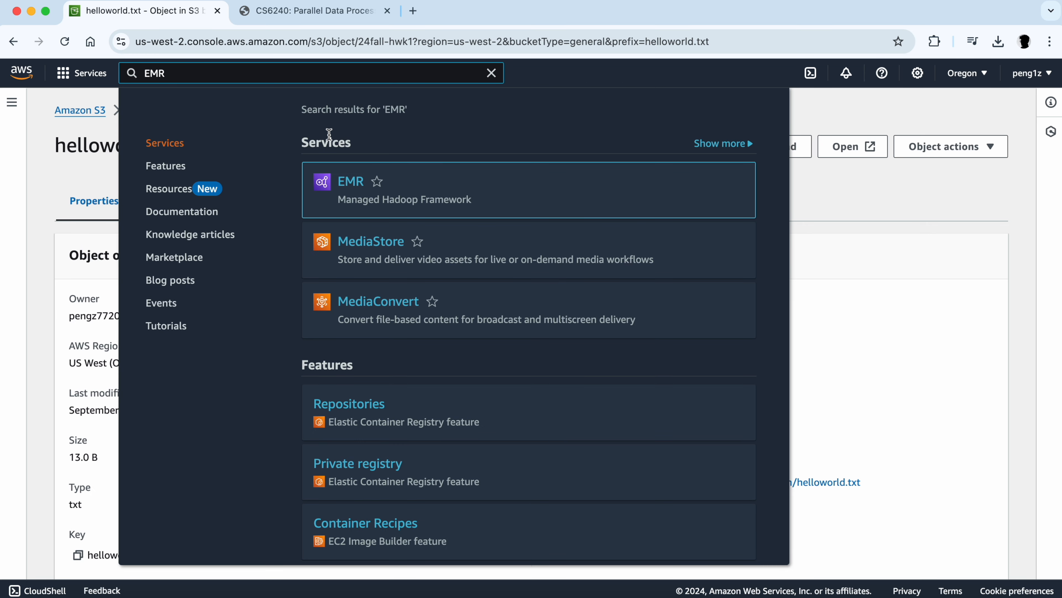
{"action": "left_click", "coordinate": [350, 183]}
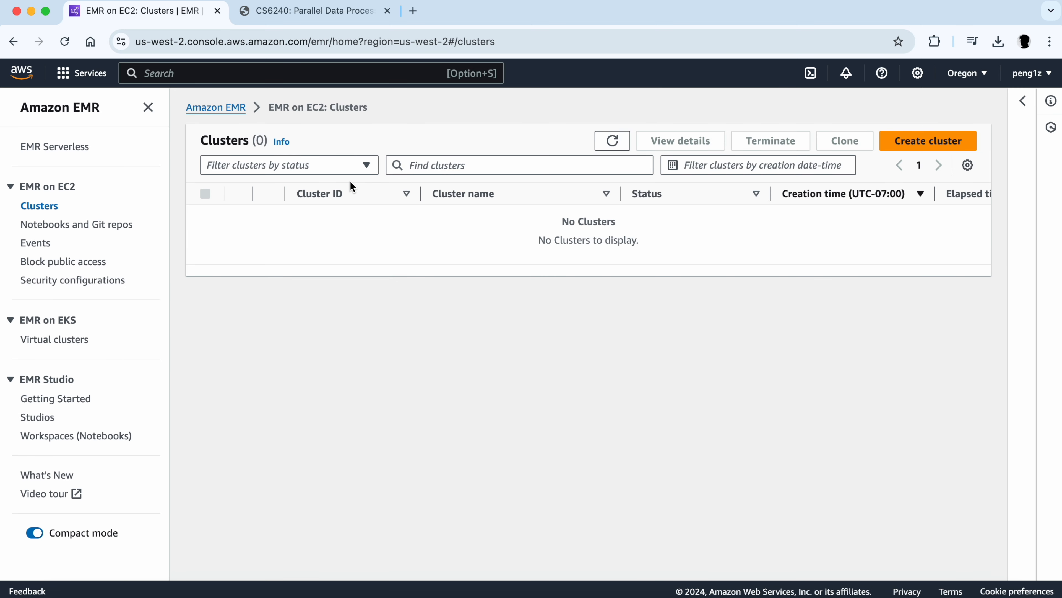
- Start creating a new EMR cluster and name it hmk1
{"action": "left_click", "coordinate": [946, 150]}
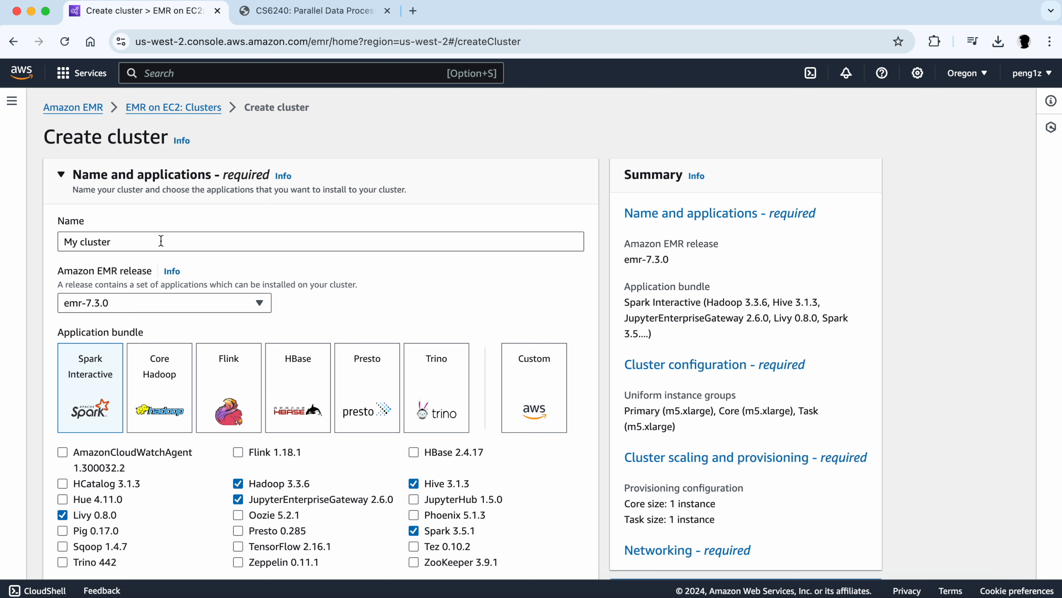
{"action": "left_click_drag", "start_coordinate": [161, 241], "coordinate": [46, 243]}
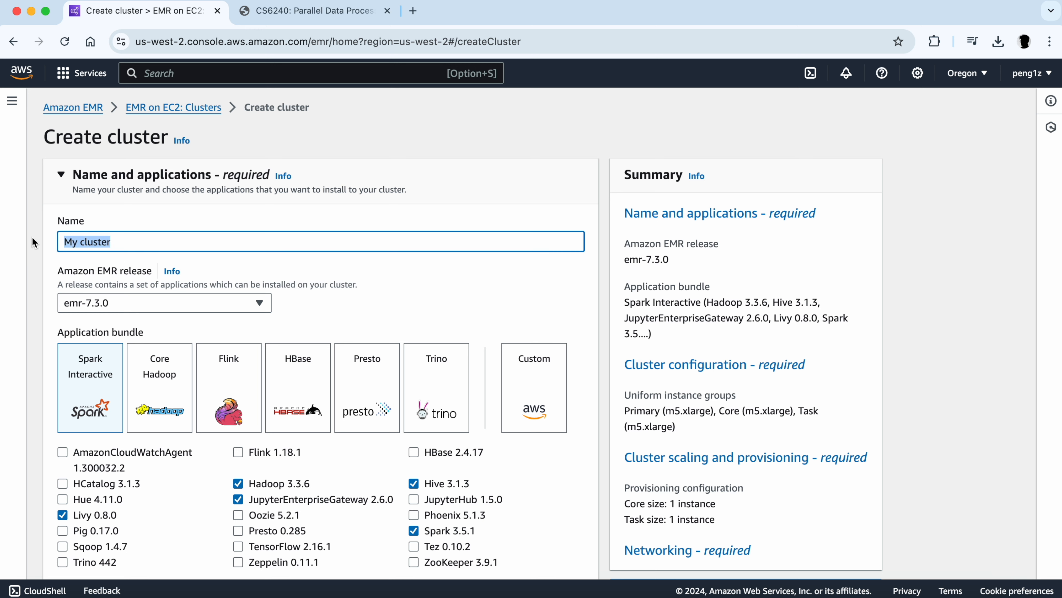
{"action": "type", "text": "HKW1"}
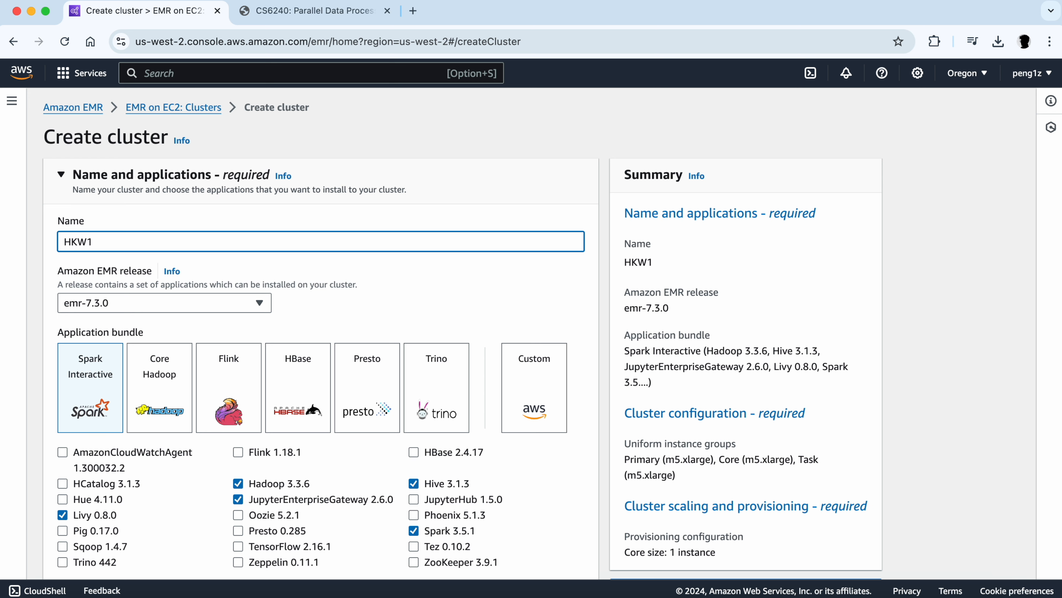
{"action": "key", "text": "BackSpace"}
{"action": "key", "text": "BackSpace"}
{"action": "key", "text": "BackSpace"}
{"action": "key", "text": "BackSpace"}
{"action": "type", "text": "hmk1"}
- Choose the Core Hadoop application bundle for the cluster
{"action": "scroll", "coordinate": [68, 268], "scroll_direction": "down", "scroll_amount": 2}
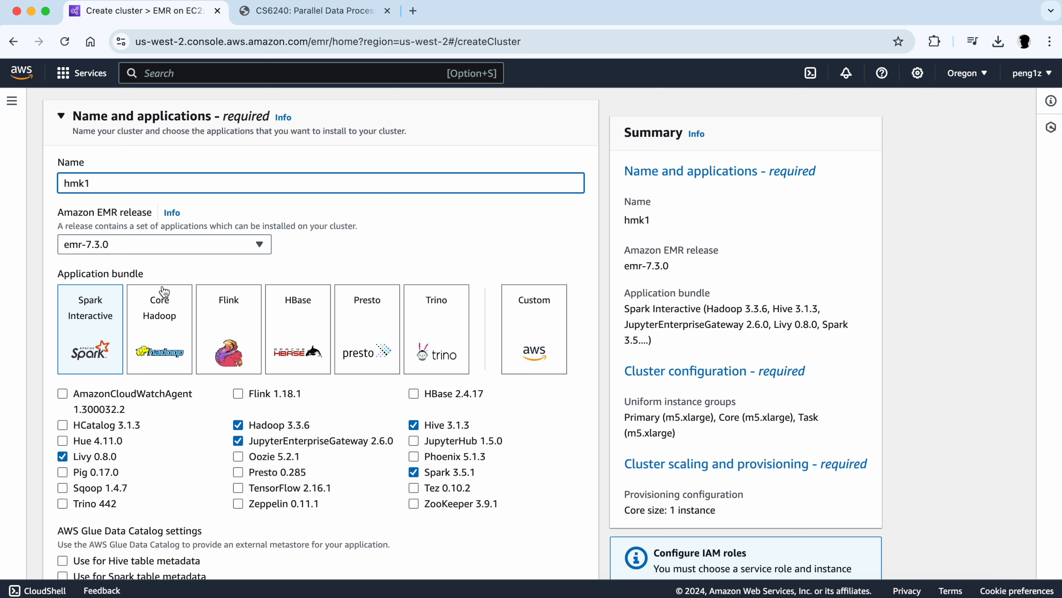
{"action": "left_click", "coordinate": [166, 338]}
{"action": "scroll", "coordinate": [166, 338], "scroll_direction": "down", "scroll_amount": 2}
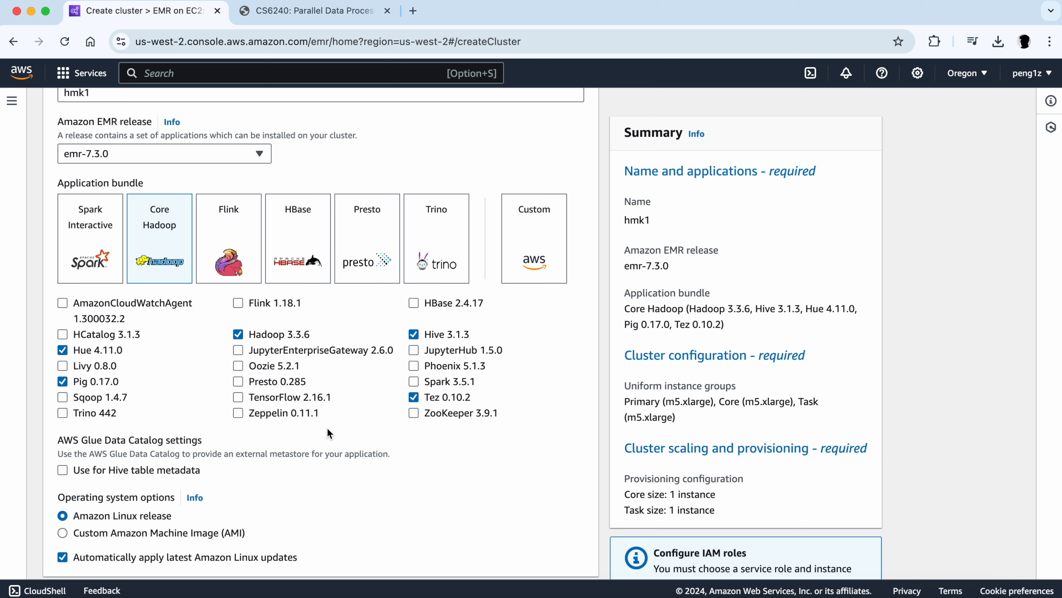
- Set the primary node's EC2 instance type to m1.small
{"action": "scroll", "coordinate": [327, 427], "scroll_direction": "down", "scroll_amount": 3}
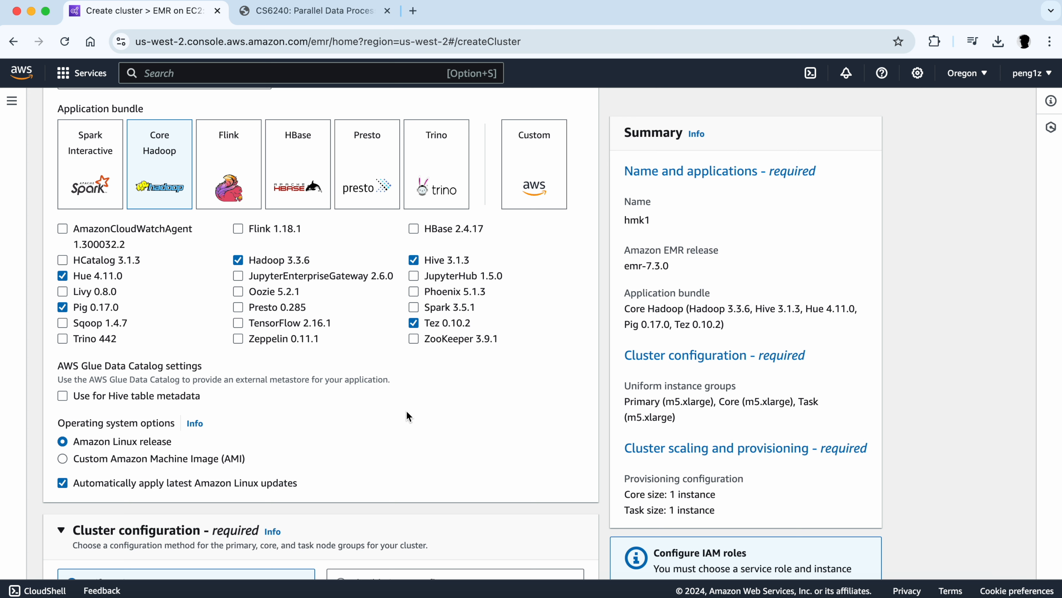
{"action": "scroll", "coordinate": [407, 412], "scroll_direction": "down", "scroll_amount": 10}
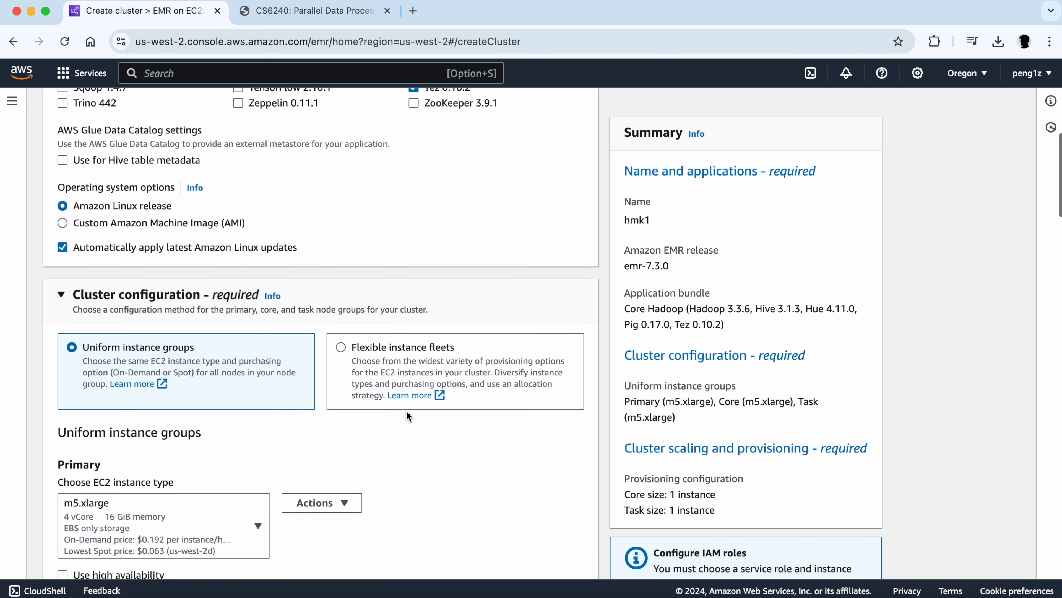
{"action": "scroll", "coordinate": [408, 416], "scroll_direction": "down", "scroll_amount": 1}
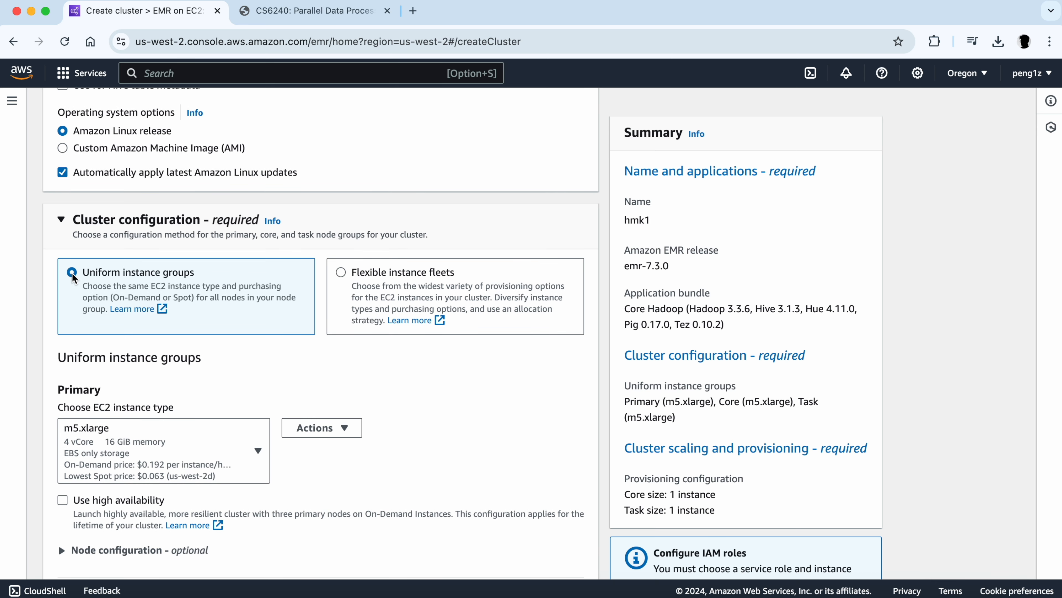
{"action": "scroll", "coordinate": [72, 275], "scroll_direction": "down", "scroll_amount": 4}
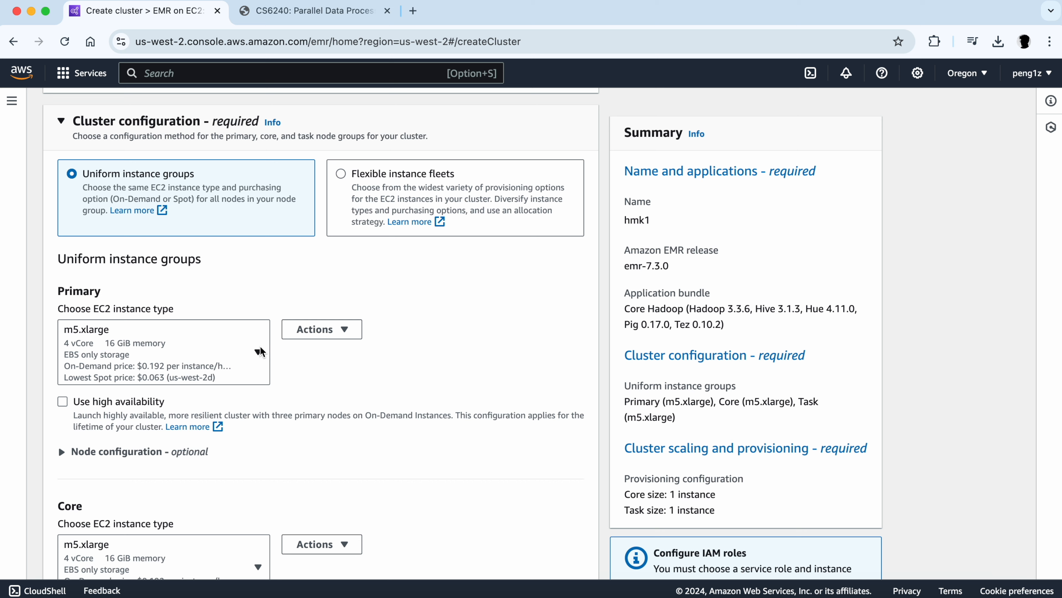
{"action": "left_click", "coordinate": [262, 354]}
{"action": "scroll", "coordinate": [259, 352], "scroll_direction": "up", "scroll_amount": 2}
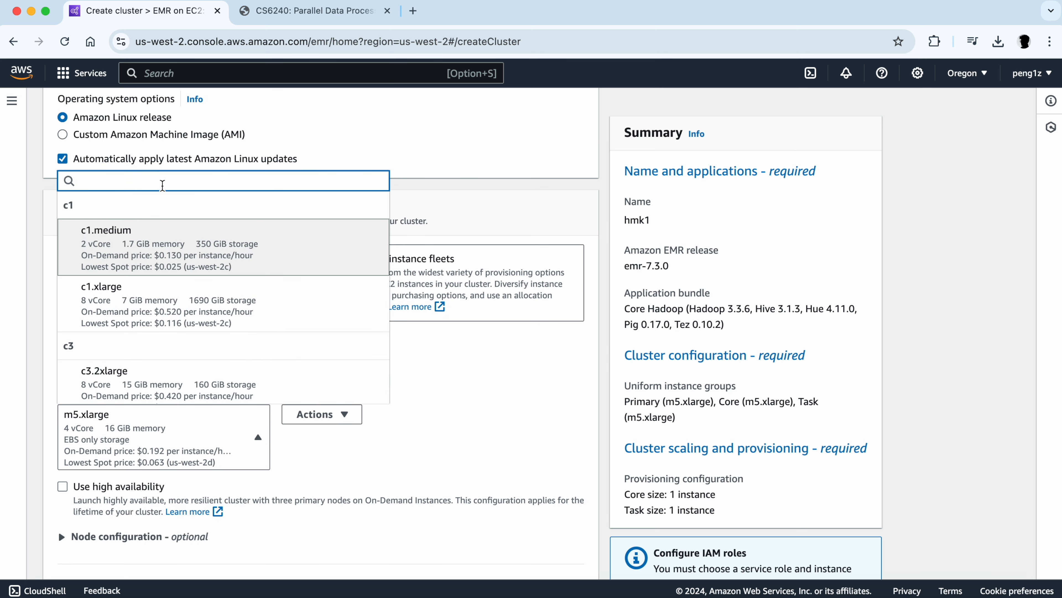
{"action": "type", "text": "small"}
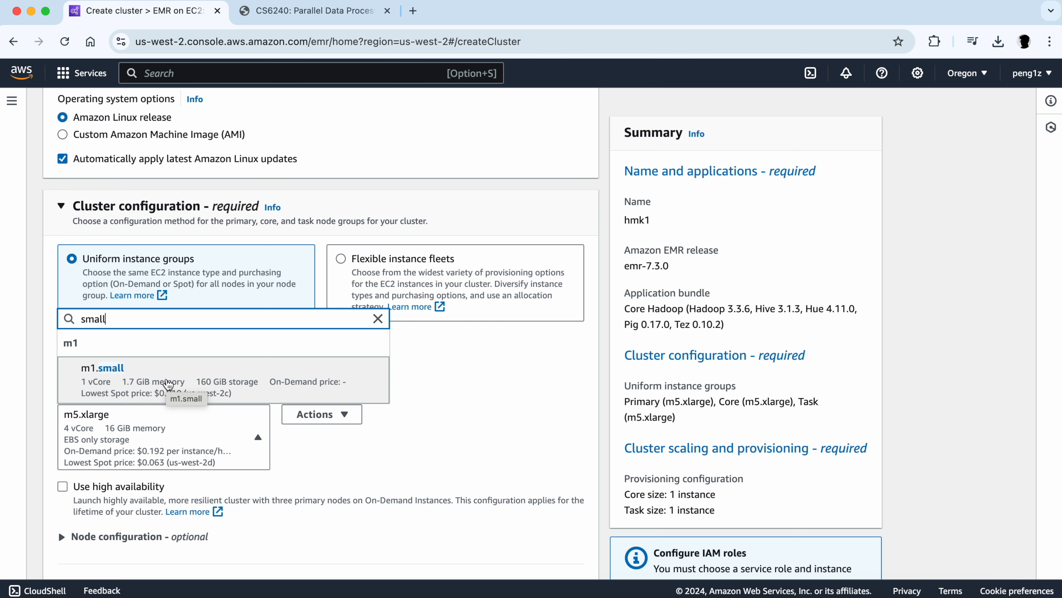
{"action": "left_click", "coordinate": [167, 381]}
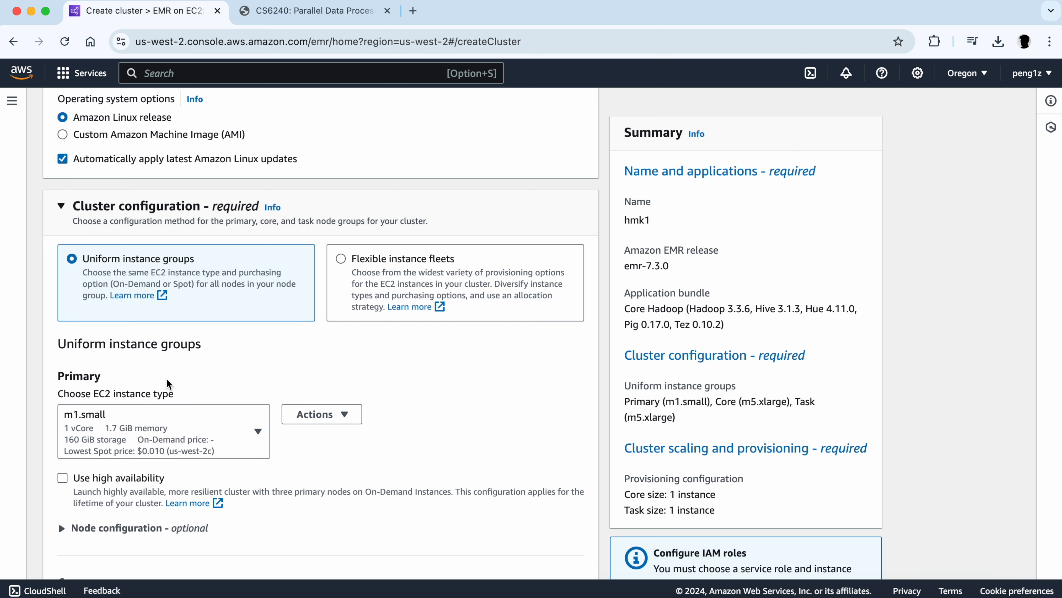
- Set the core and task groups' EC2 instance types to m1.small
{"action": "scroll", "coordinate": [168, 382], "scroll_direction": "down", "scroll_amount": 4}
{"action": "scroll", "coordinate": [167, 383], "scroll_direction": "down", "scroll_amount": 3}
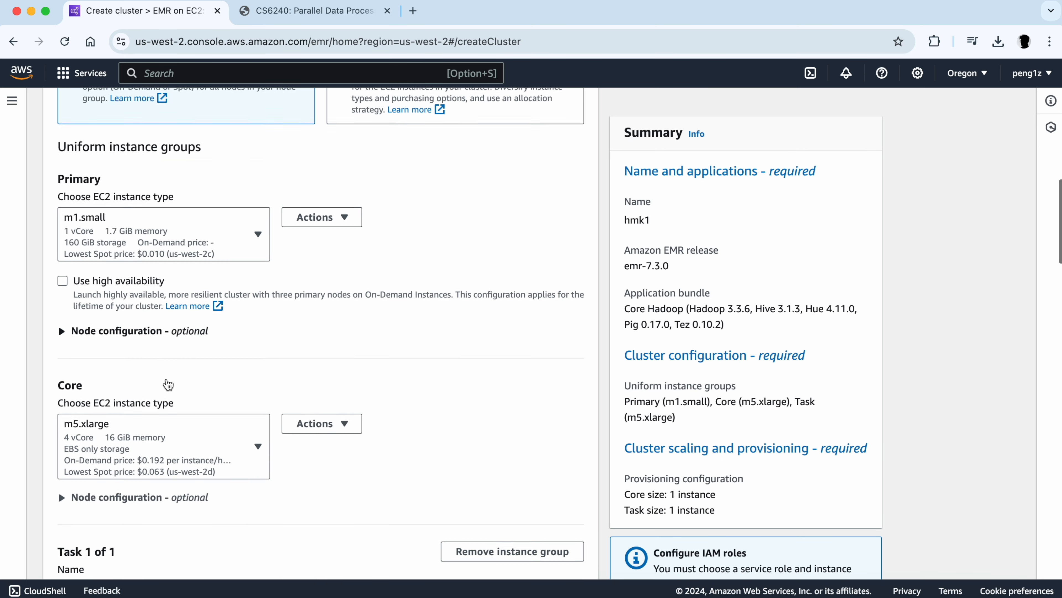
{"action": "left_click", "coordinate": [256, 370]}
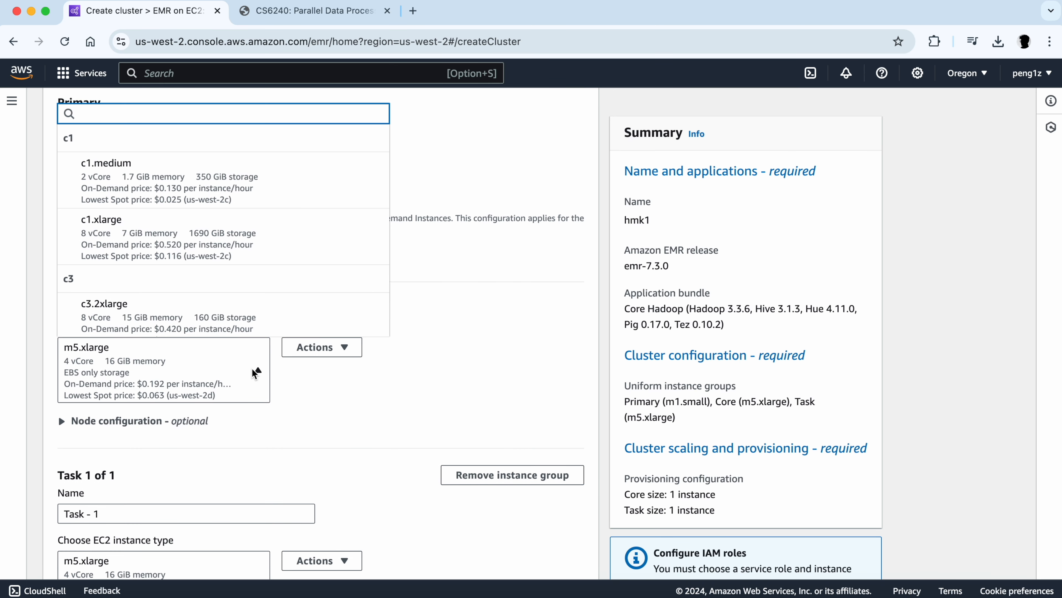
{"action": "type", "text": "small"}
{"action": "left_click", "coordinate": [221, 318]}
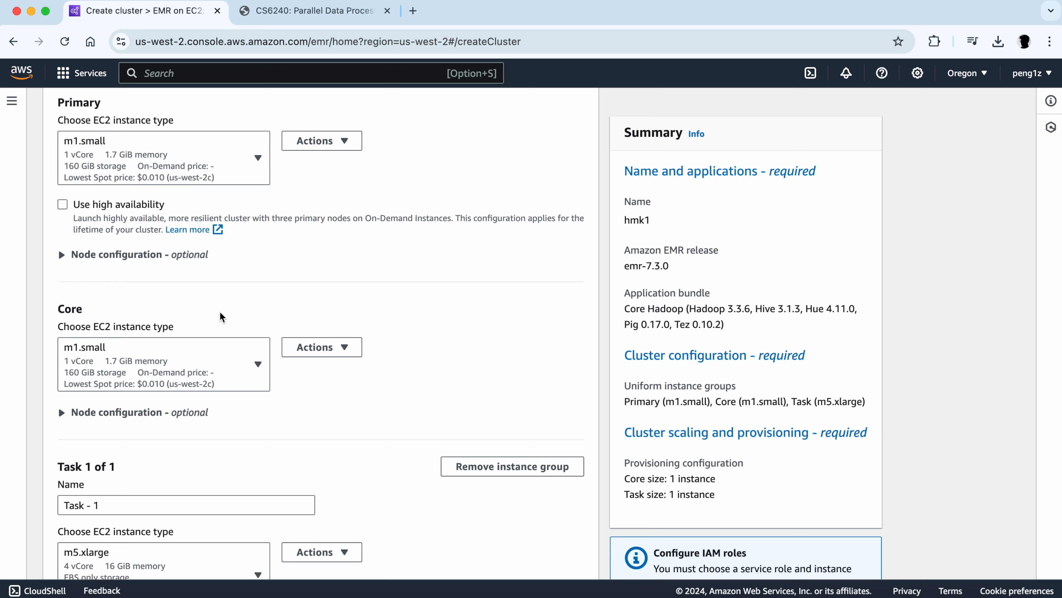
{"action": "scroll", "coordinate": [221, 318], "scroll_direction": "down", "scroll_amount": 6}
{"action": "left_click", "coordinate": [256, 347]}
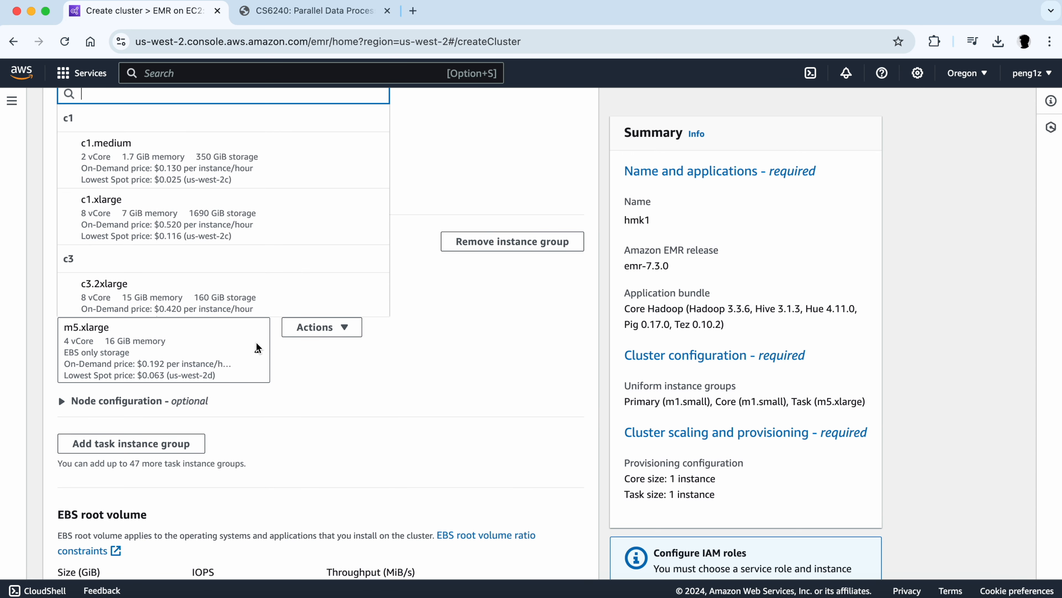
{"action": "type", "text": "small"}
{"action": "left_click", "coordinate": [240, 281]}
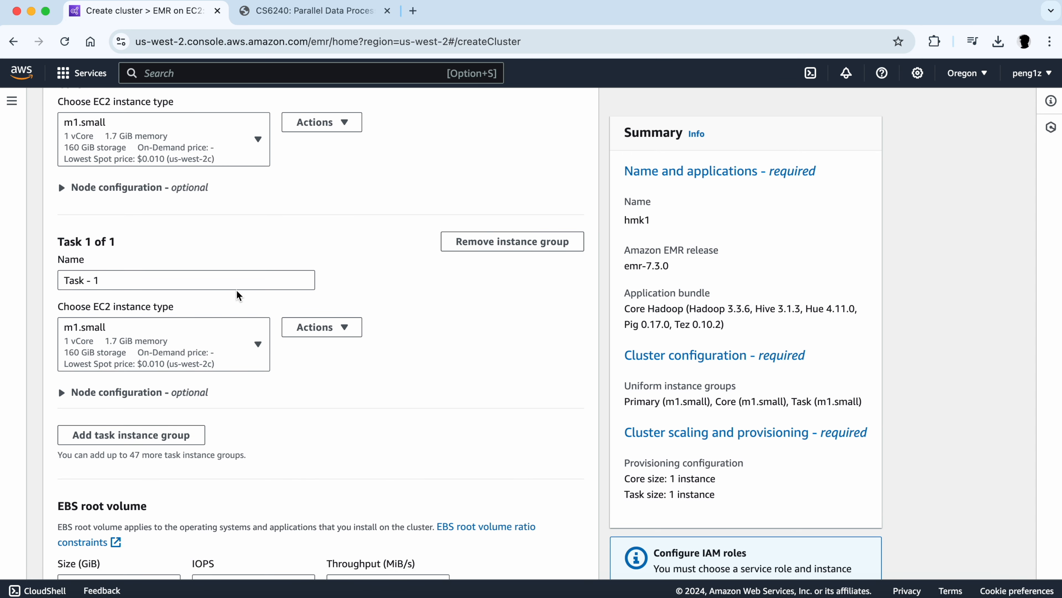
- Set the task group's instance size to 2 in the provisioning configuration
{"action": "scroll", "coordinate": [292, 403], "scroll_direction": "up", "scroll_amount": 2}
{"action": "scroll", "coordinate": [291, 404], "scroll_direction": "up", "scroll_amount": 3}
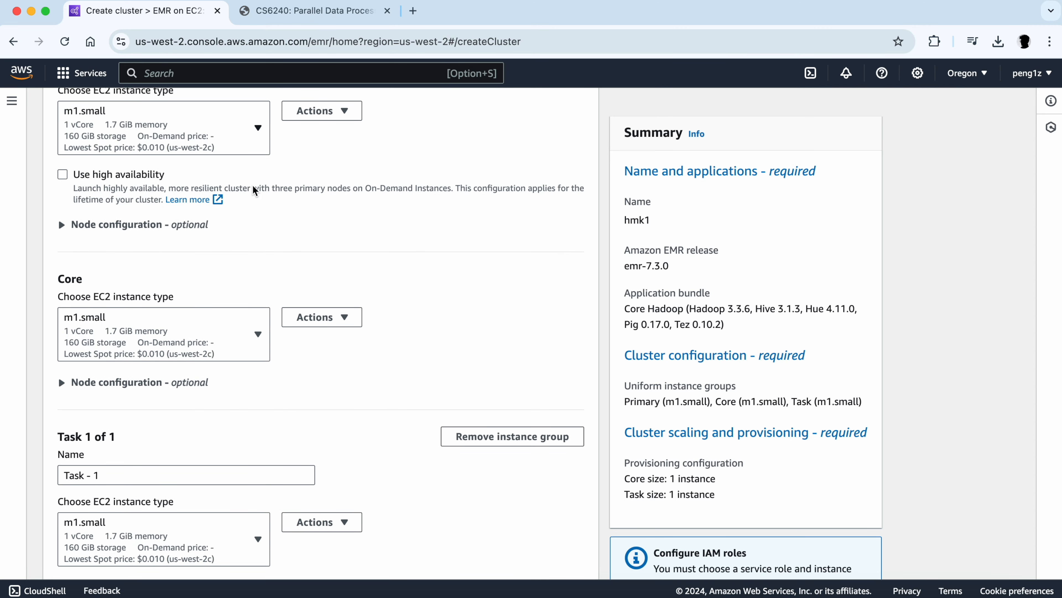
{"action": "scroll", "coordinate": [222, 476], "scroll_direction": "down", "scroll_amount": 9}
{"action": "scroll", "coordinate": [222, 476], "scroll_direction": "down", "scroll_amount": 3}
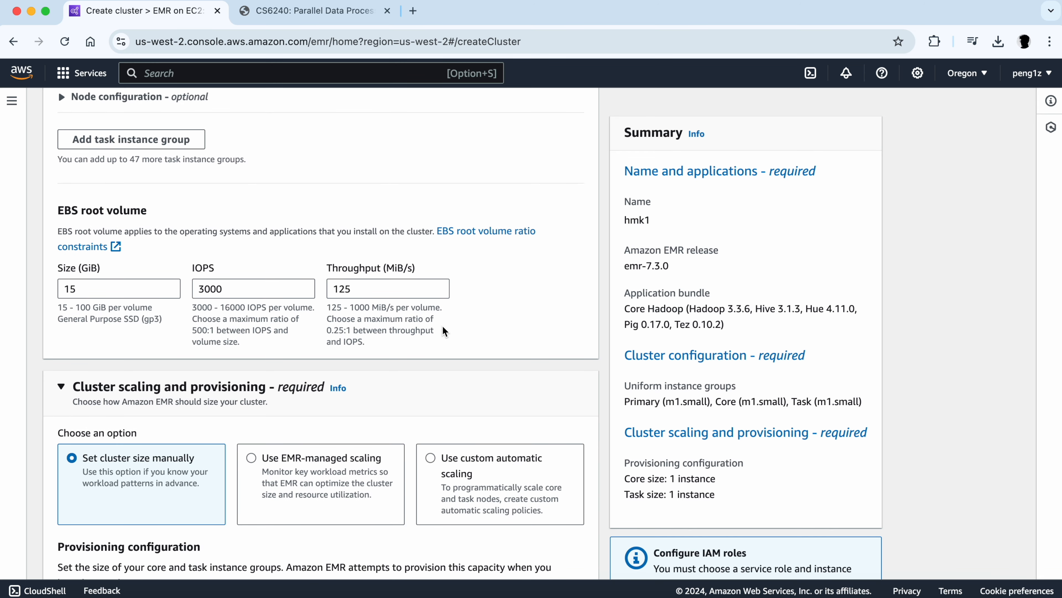
{"action": "scroll", "coordinate": [285, 385], "scroll_direction": "down", "scroll_amount": 5}
{"action": "scroll", "coordinate": [285, 372], "scroll_direction": "down", "scroll_amount": 2}
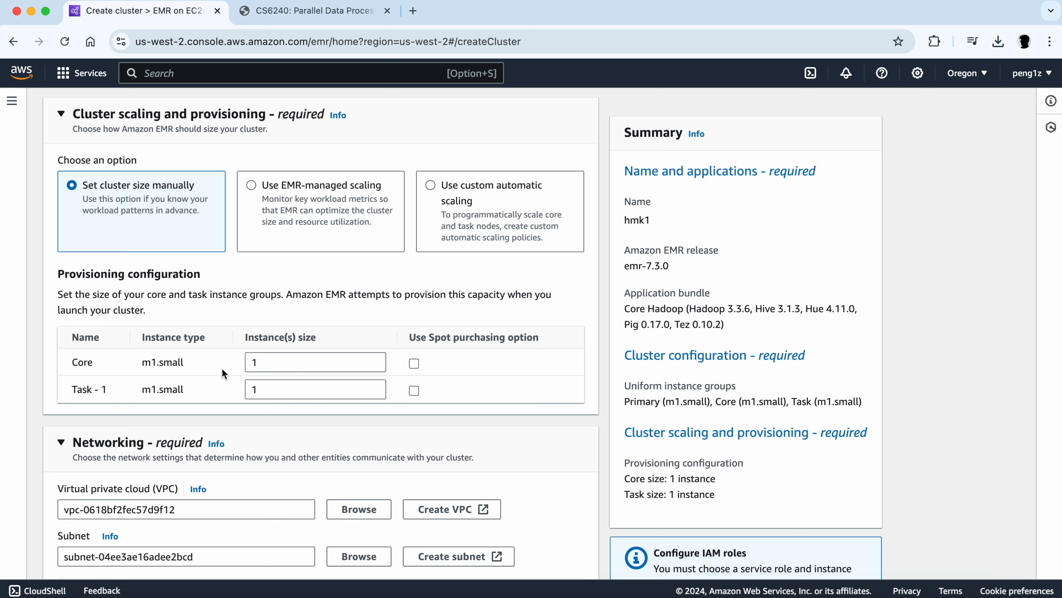
{"action": "left_click_drag", "start_coordinate": [191, 362], "coordinate": [114, 357]}
{"action": "left_click", "coordinate": [188, 389]}
{"action": "left_click_drag", "start_coordinate": [188, 389], "coordinate": [134, 386]}
{"action": "left_click", "coordinate": [229, 408]}
{"action": "left_click_drag", "start_coordinate": [280, 361], "coordinate": [246, 362]}
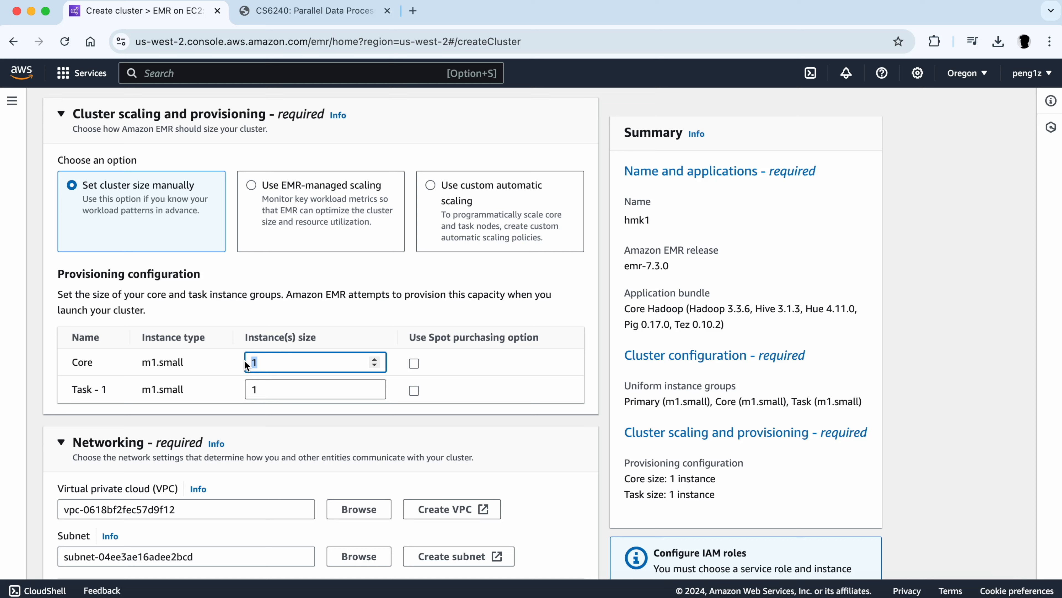
{"action": "left_click_drag", "start_coordinate": [279, 389], "coordinate": [217, 391]}
{"action": "type", "text": "2"}
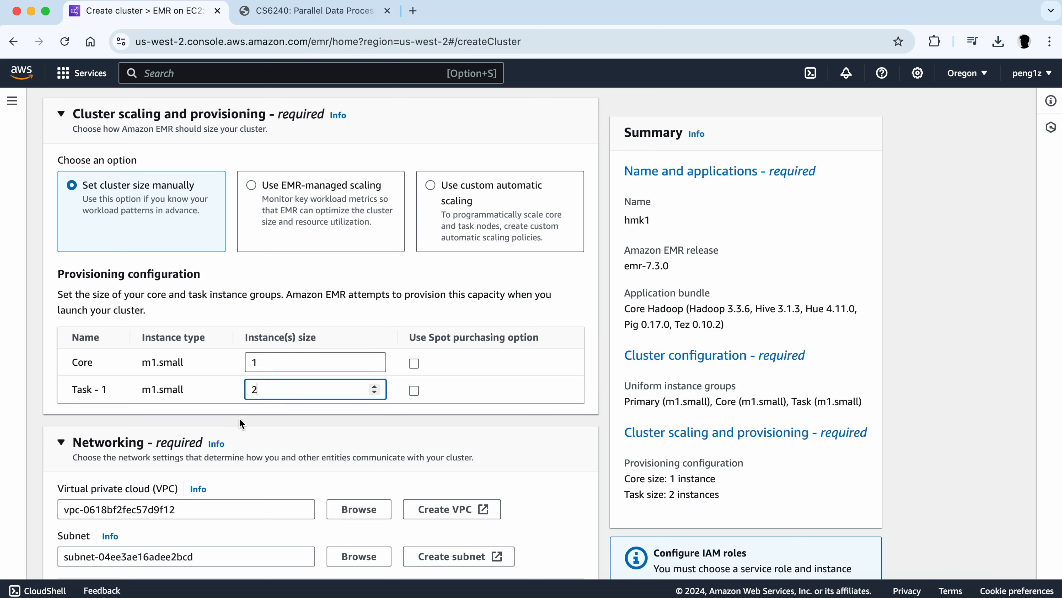
{"action": "left_click", "coordinate": [254, 423]}
{"action": "left_click", "coordinate": [377, 386]}
{"action": "left_click", "coordinate": [375, 392]}
{"action": "left_click", "coordinate": [264, 421]}
- Examine the cluster's virtual private cloud ID in the networking section
{"action": "scroll", "coordinate": [265, 425], "scroll_direction": "down", "scroll_amount": 6}
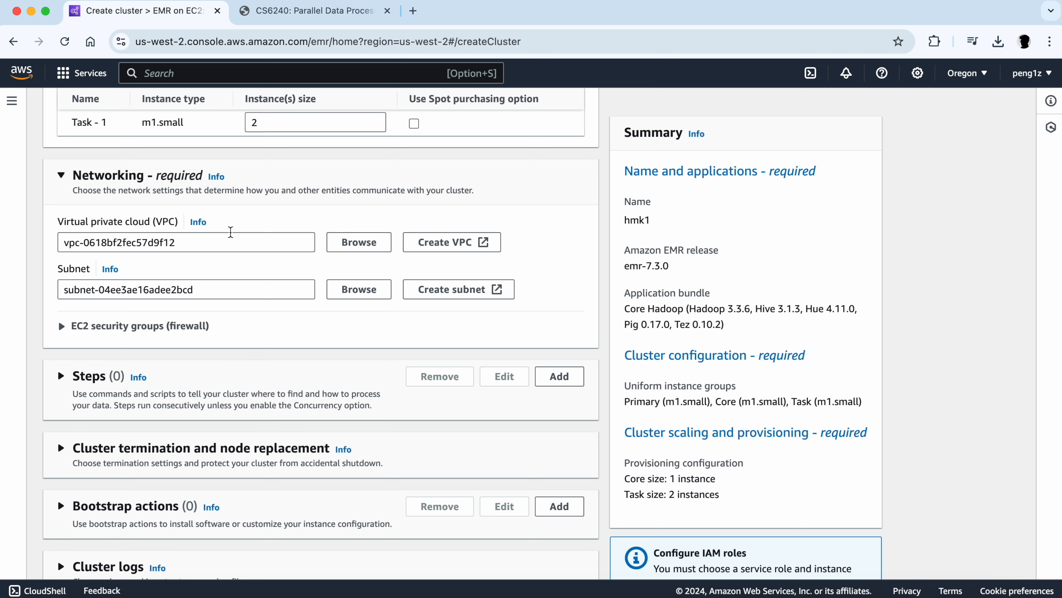
{"action": "scroll", "coordinate": [105, 203], "scroll_direction": "down", "scroll_amount": 1}
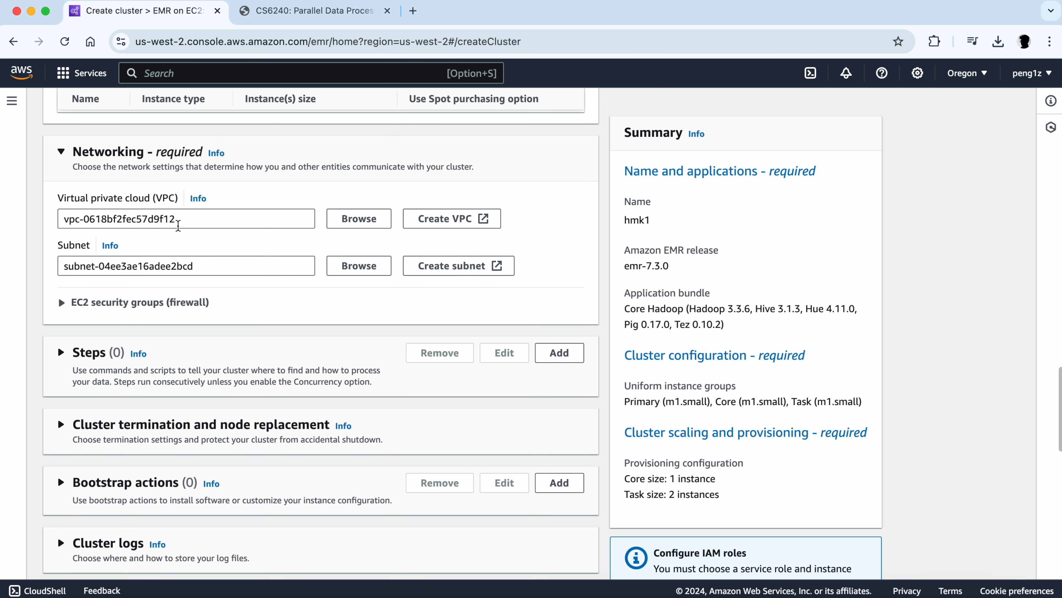
{"action": "left_click_drag", "start_coordinate": [82, 222], "coordinate": [47, 226]}
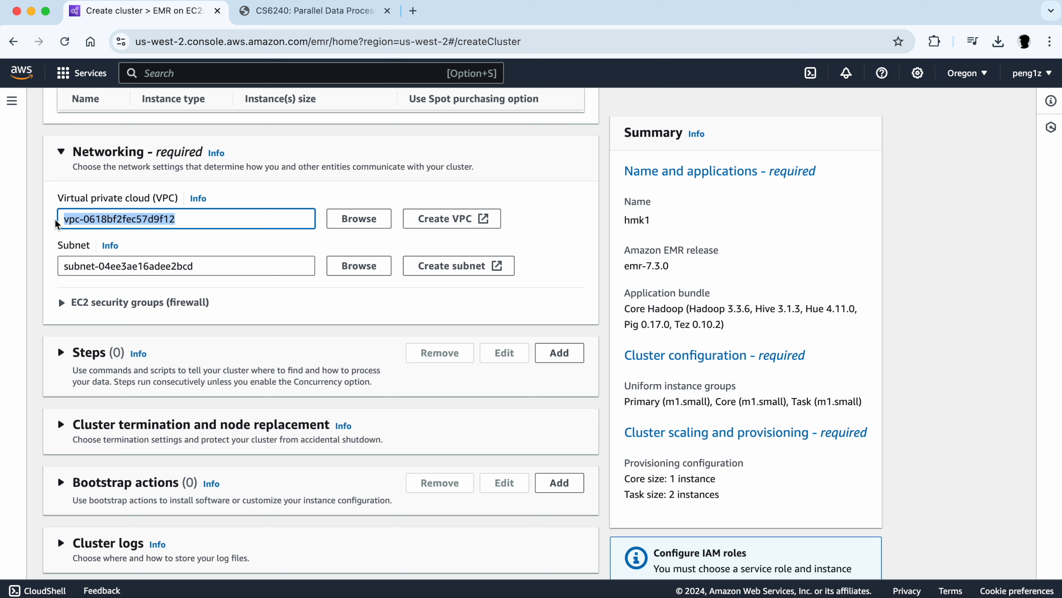
{"action": "left_click", "coordinate": [43, 226]}
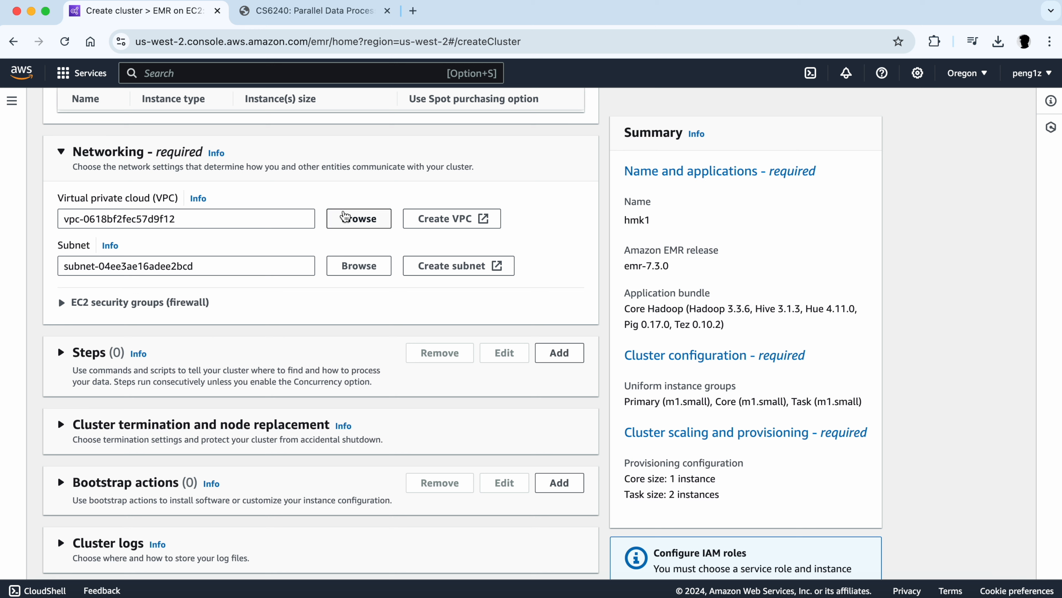
{"action": "left_click_drag", "start_coordinate": [252, 218], "coordinate": [54, 218]}
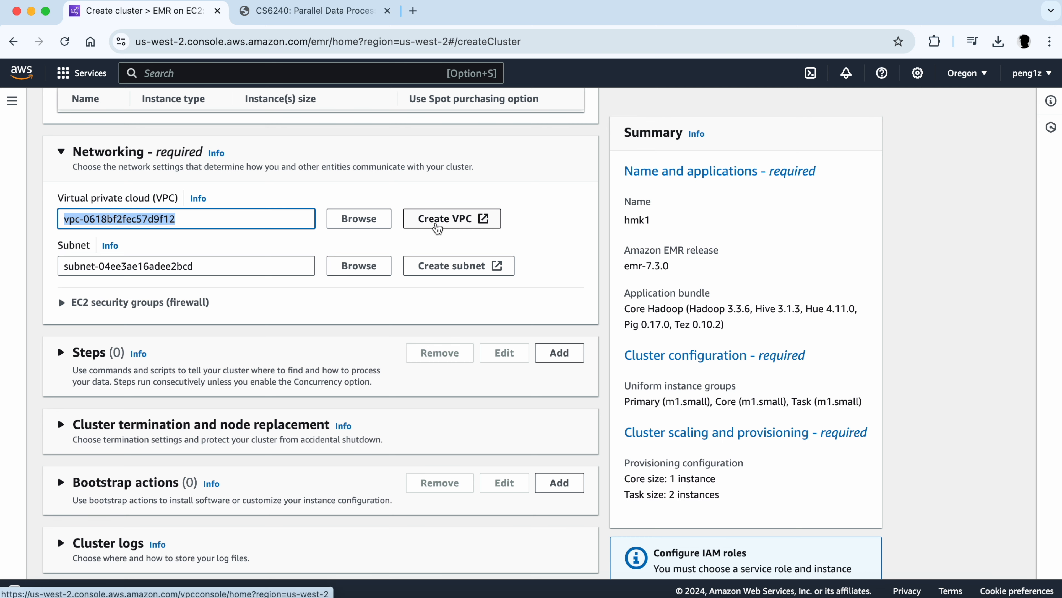
- Open the Create VPC and Create subnet pages to review the default networking options
{"action": "left_click", "coordinate": [437, 227]}
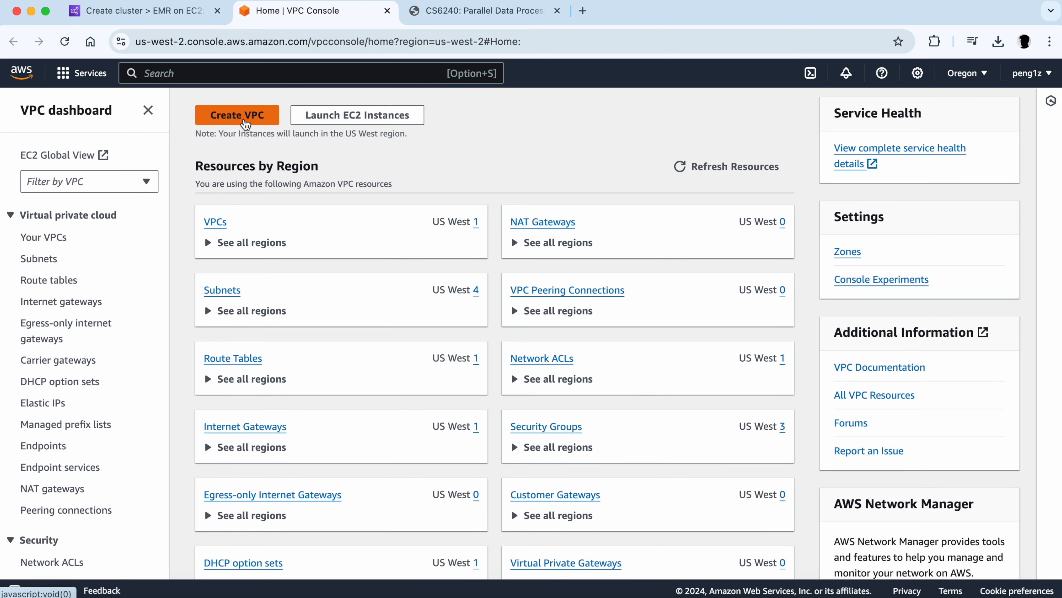
{"action": "left_click", "coordinate": [246, 118]}
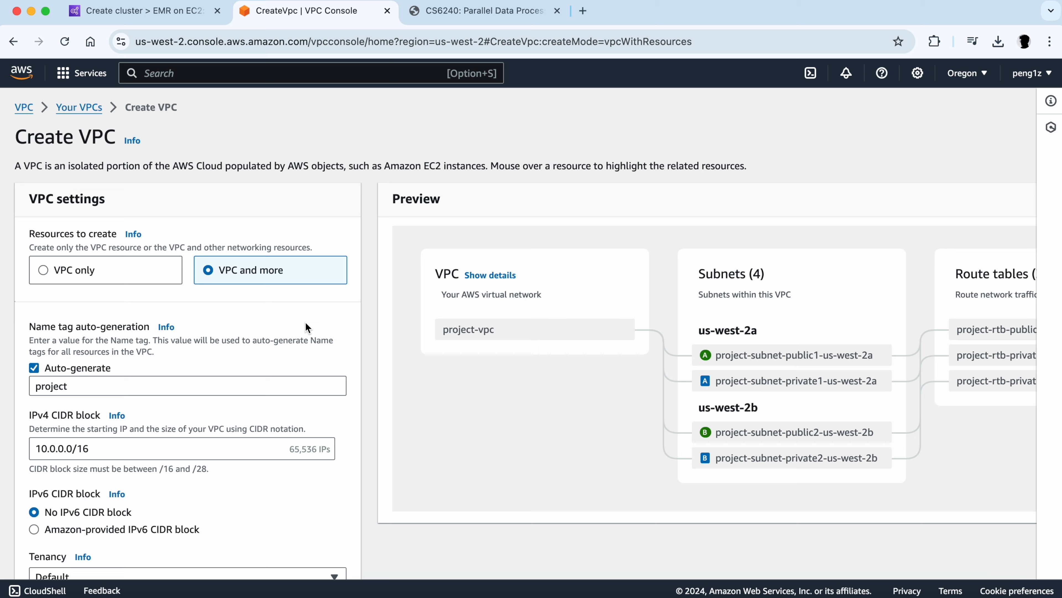
{"action": "scroll", "coordinate": [204, 322], "scroll_direction": "down", "scroll_amount": 4}
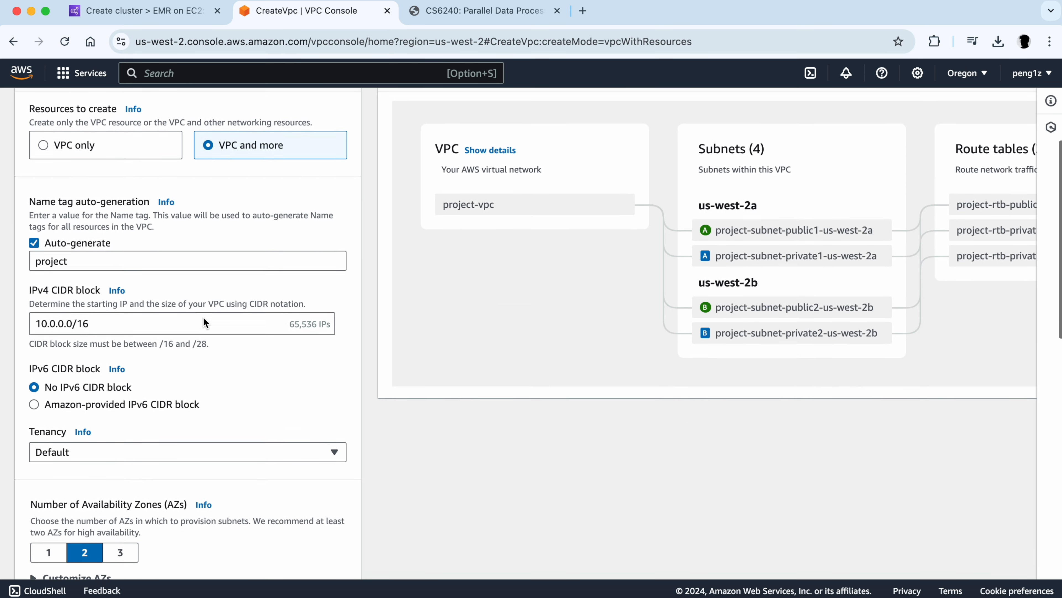
{"action": "scroll", "coordinate": [205, 318], "scroll_direction": "down", "scroll_amount": 9}
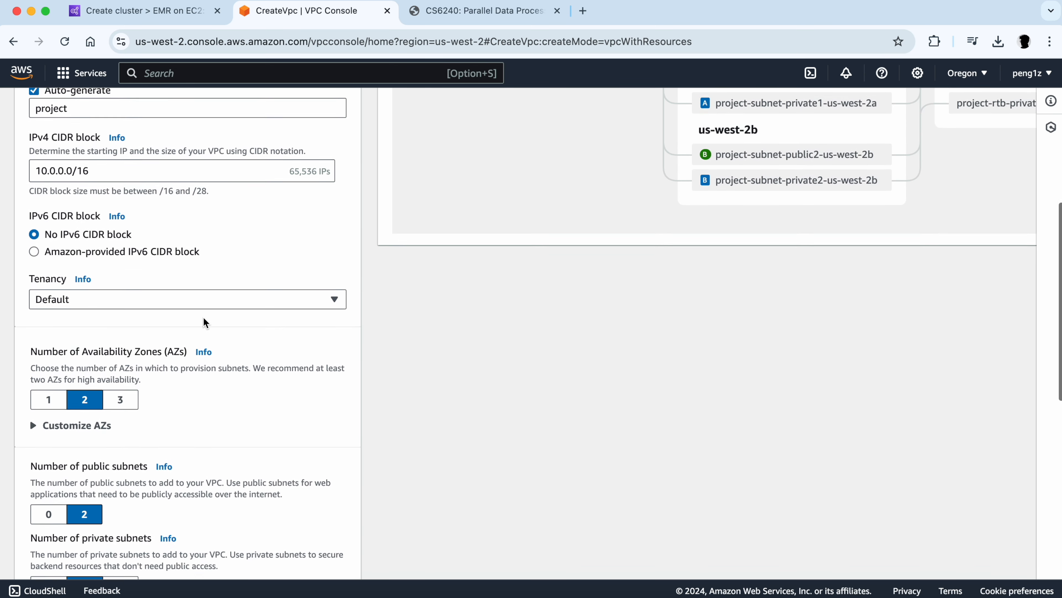
{"action": "scroll", "coordinate": [205, 322], "scroll_direction": "down", "scroll_amount": 5}
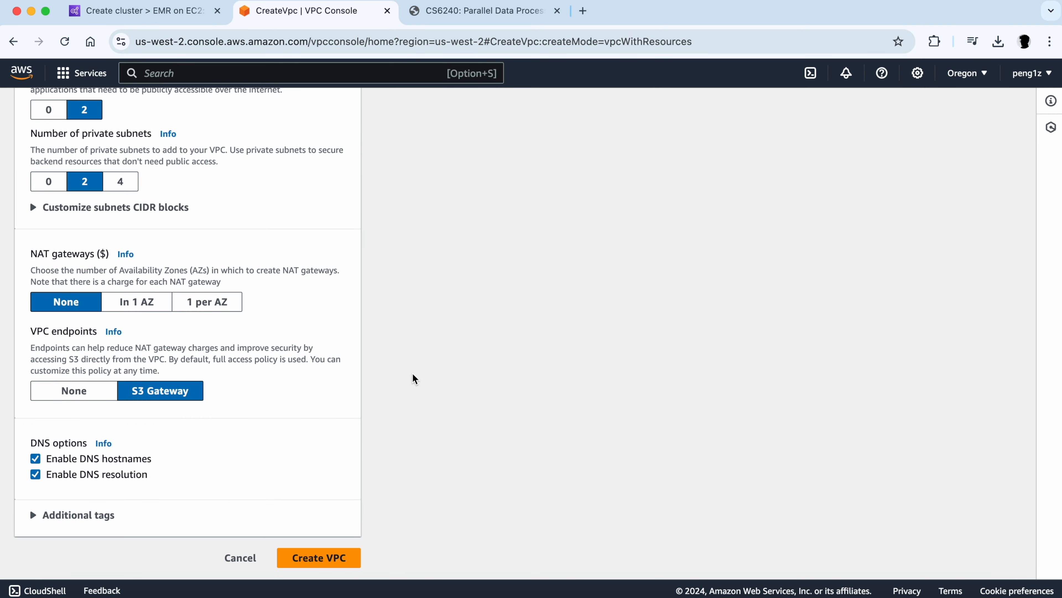
{"action": "left_click", "coordinate": [138, 11]}
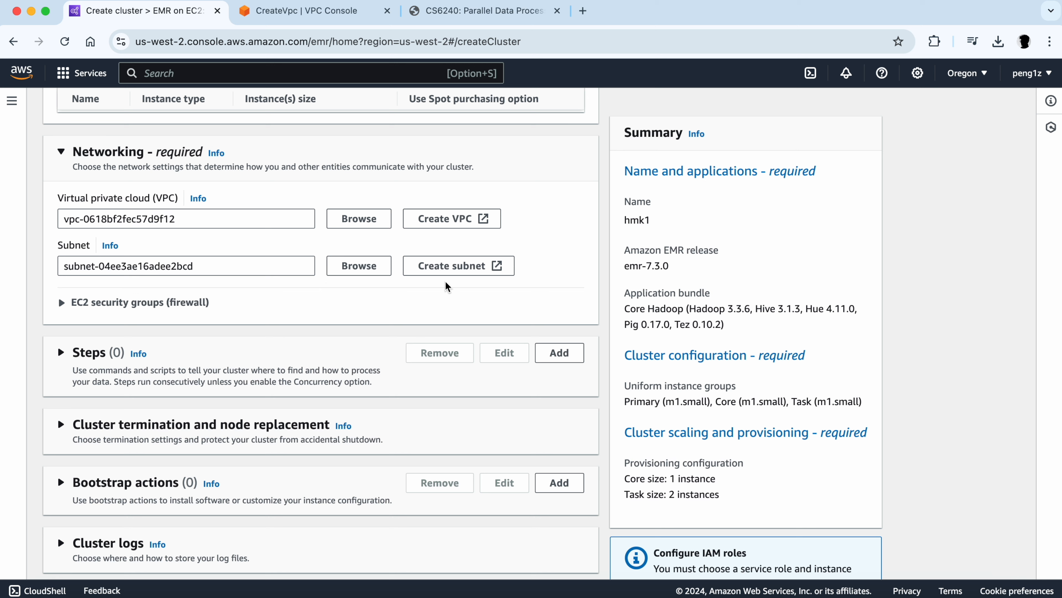
{"action": "left_click", "coordinate": [462, 267]}
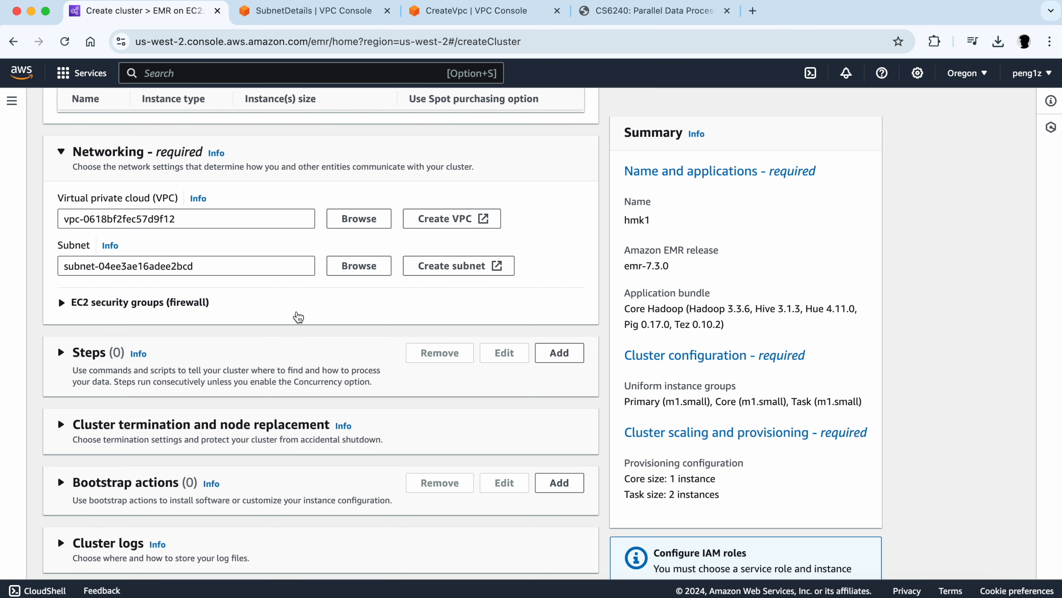
{"action": "scroll", "coordinate": [298, 316], "scroll_direction": "down", "scroll_amount": 2}
{"action": "scroll", "coordinate": [299, 316], "scroll_direction": "down", "scroll_amount": 5}
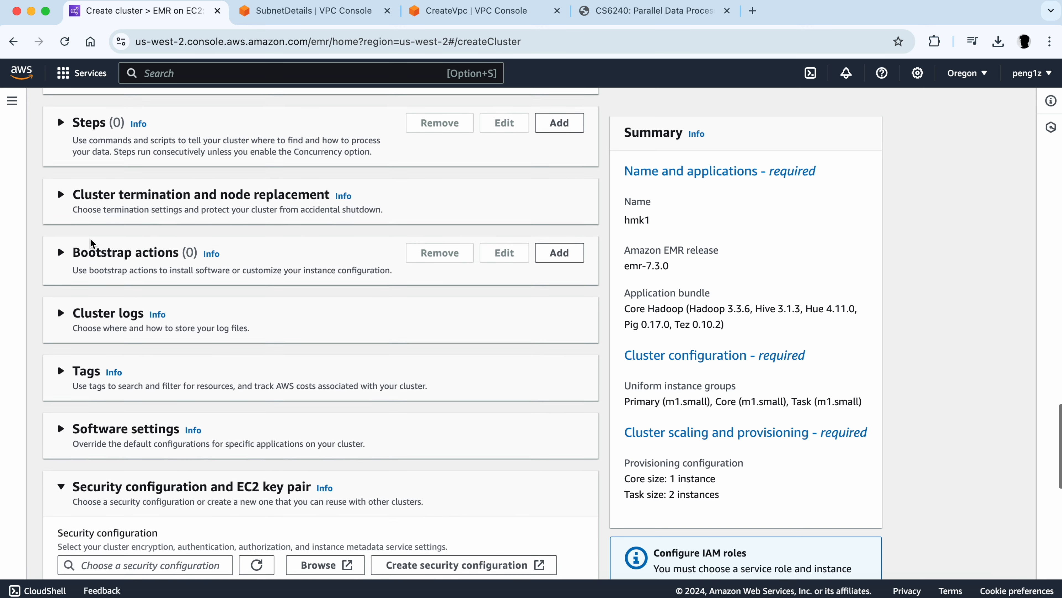
- Expand the Steps section and review the Add step dialog's custom JAR fields without saving a step
{"action": "left_click", "coordinate": [61, 109]}
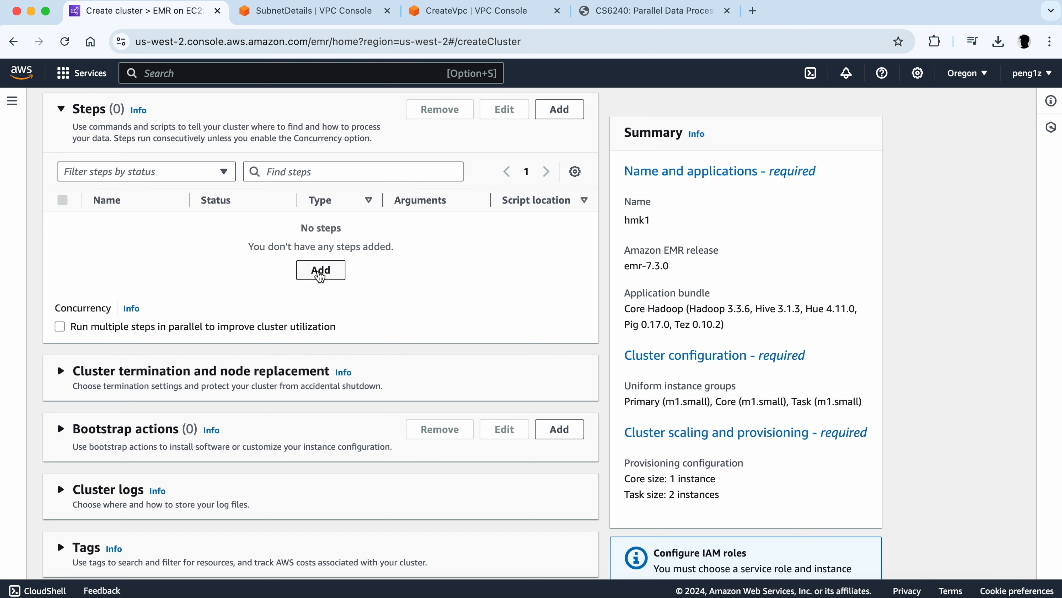
{"action": "left_click", "coordinate": [320, 271]}
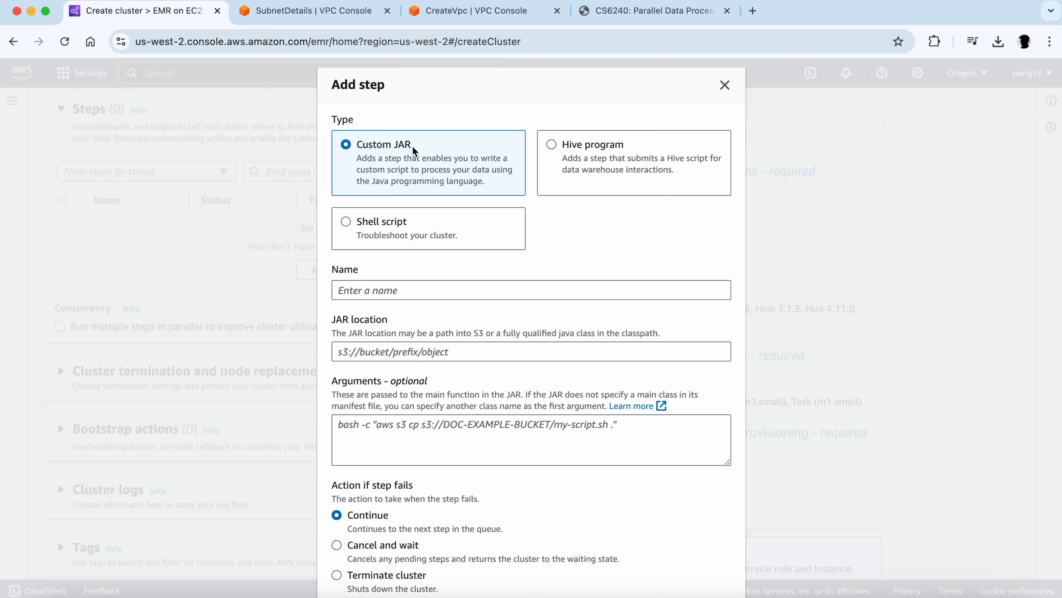
{"action": "left_click", "coordinate": [384, 290]}
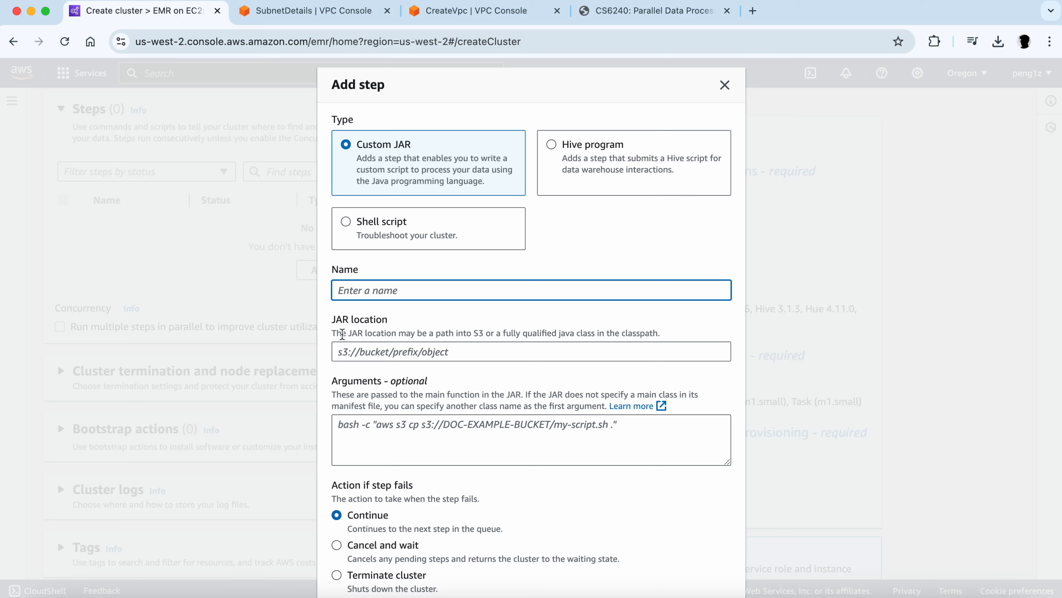
{"action": "left_click_drag", "start_coordinate": [333, 319], "coordinate": [393, 324]}
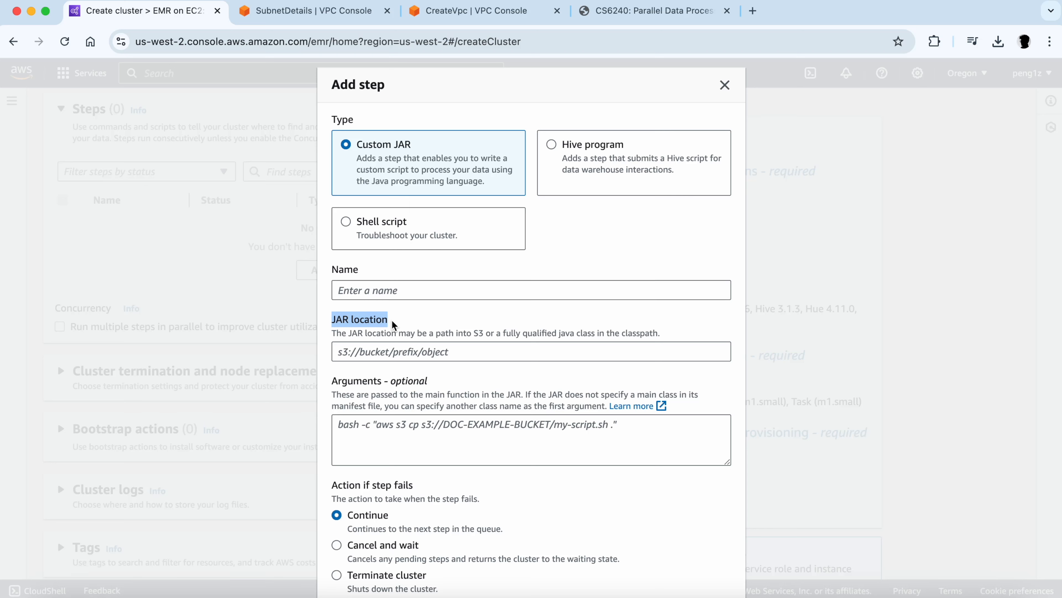
{"action": "left_click", "coordinate": [398, 330]}
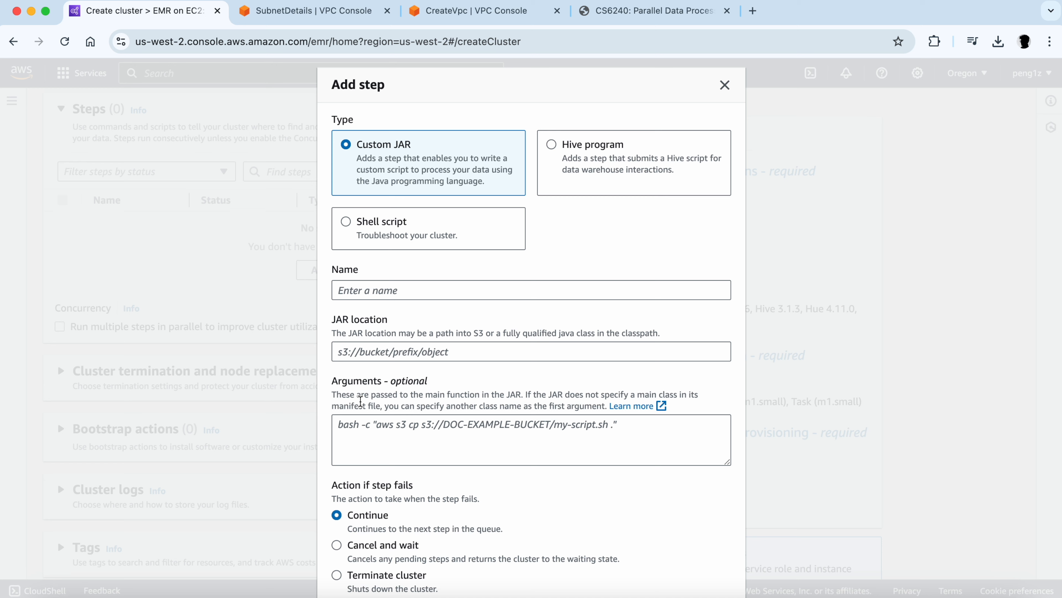
{"action": "left_click_drag", "start_coordinate": [333, 321], "coordinate": [390, 326]}
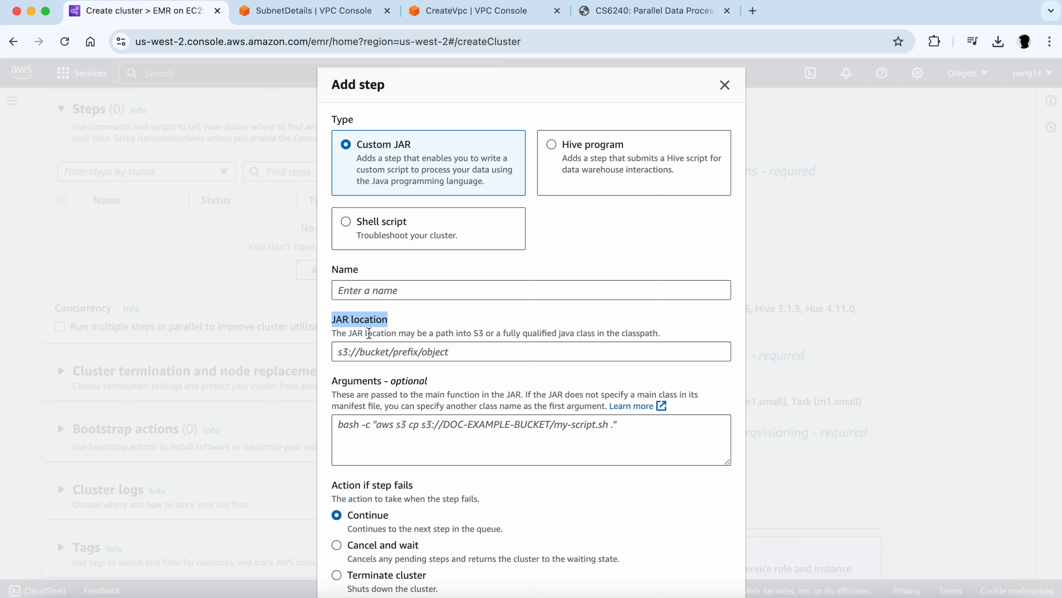
{"action": "left_click_drag", "start_coordinate": [331, 380], "coordinate": [435, 385]}
{"action": "left_click", "coordinate": [427, 385]}
{"action": "left_click", "coordinate": [411, 397]}
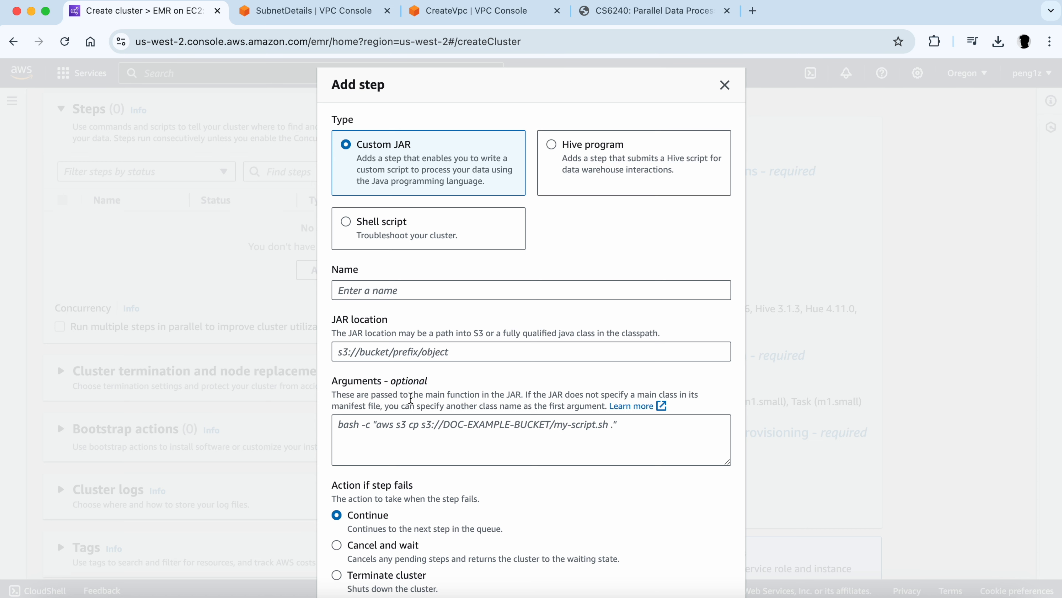
{"action": "scroll", "coordinate": [411, 397], "scroll_direction": "down", "scroll_amount": 2}
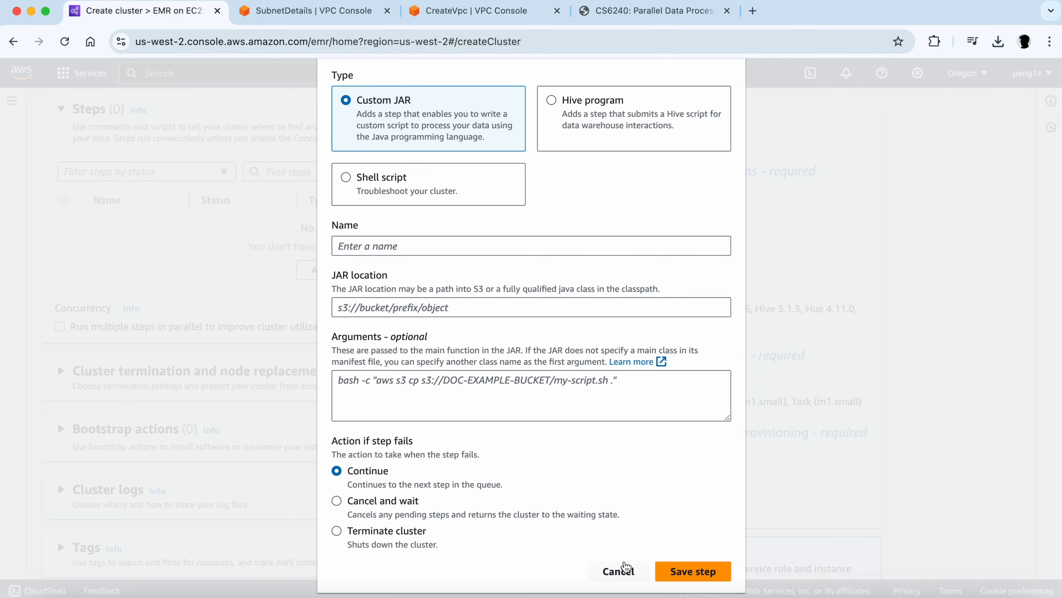
{"action": "scroll", "coordinate": [634, 496], "scroll_direction": "up", "scroll_amount": 2}
{"action": "scroll", "coordinate": [633, 496], "scroll_direction": "down", "scroll_amount": 2}
{"action": "left_click", "coordinate": [619, 572]}
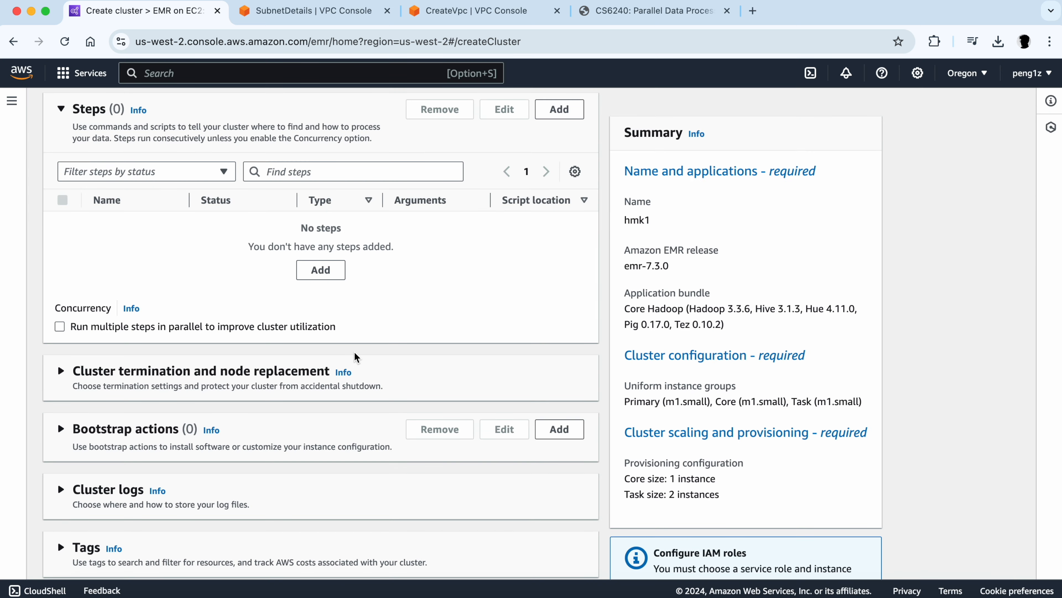
- Create a new RSA .pem EC2 key pair named mykeypair2 for SSH access to the cluster
{"action": "scroll", "coordinate": [355, 356], "scroll_direction": "down", "scroll_amount": 1}
{"action": "scroll", "coordinate": [355, 357], "scroll_direction": "up", "scroll_amount": 2}
{"action": "scroll", "coordinate": [356, 357], "scroll_direction": "down", "scroll_amount": 1}
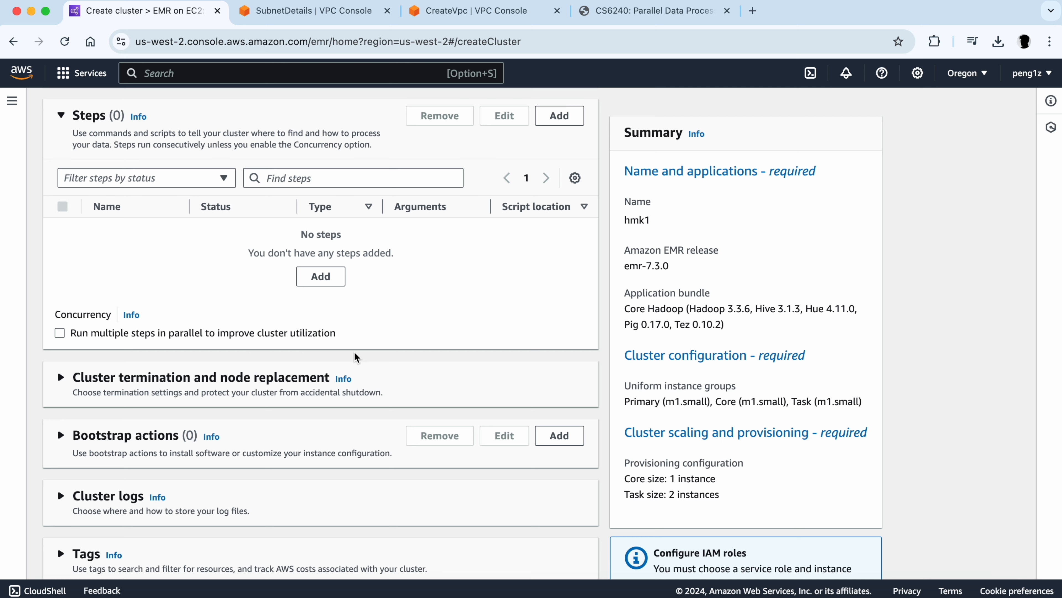
{"action": "scroll", "coordinate": [354, 357], "scroll_direction": "down", "scroll_amount": 10}
{"action": "scroll", "coordinate": [354, 357], "scroll_direction": "down", "scroll_amount": 3}
{"action": "scroll", "coordinate": [355, 356], "scroll_direction": "up", "scroll_amount": 1}
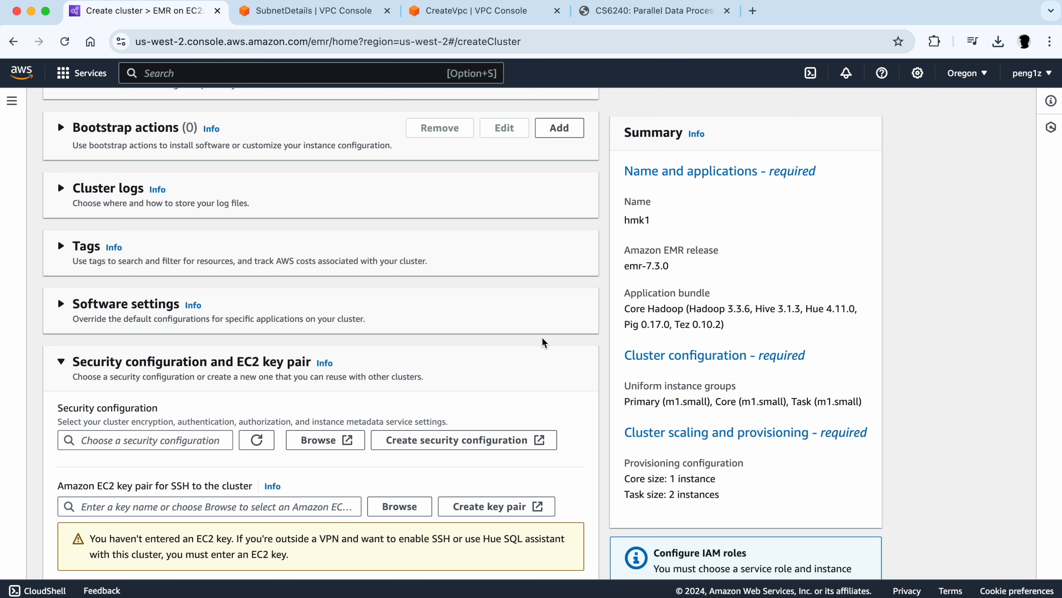
{"action": "scroll", "coordinate": [316, 342], "scroll_direction": "down", "scroll_amount": 10}
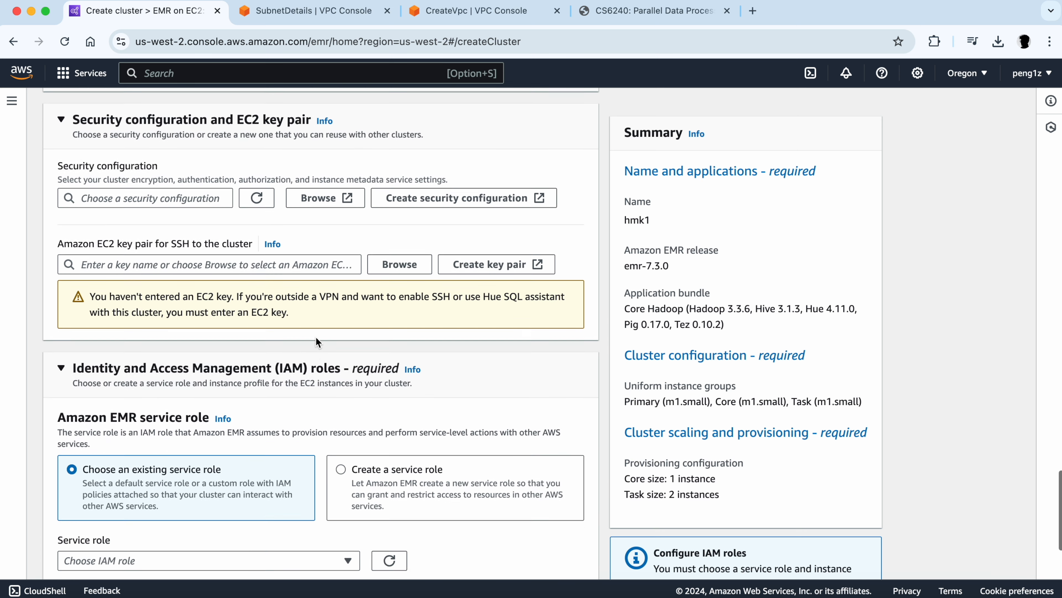
{"action": "scroll", "coordinate": [316, 339], "scroll_direction": "down", "scroll_amount": 1}
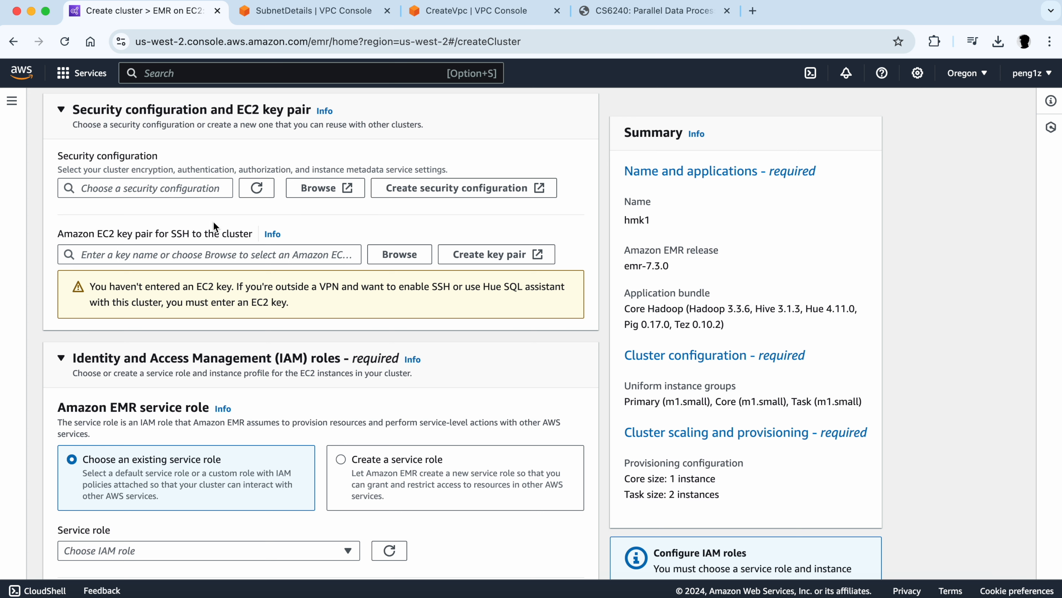
{"action": "left_click", "coordinate": [464, 260]}
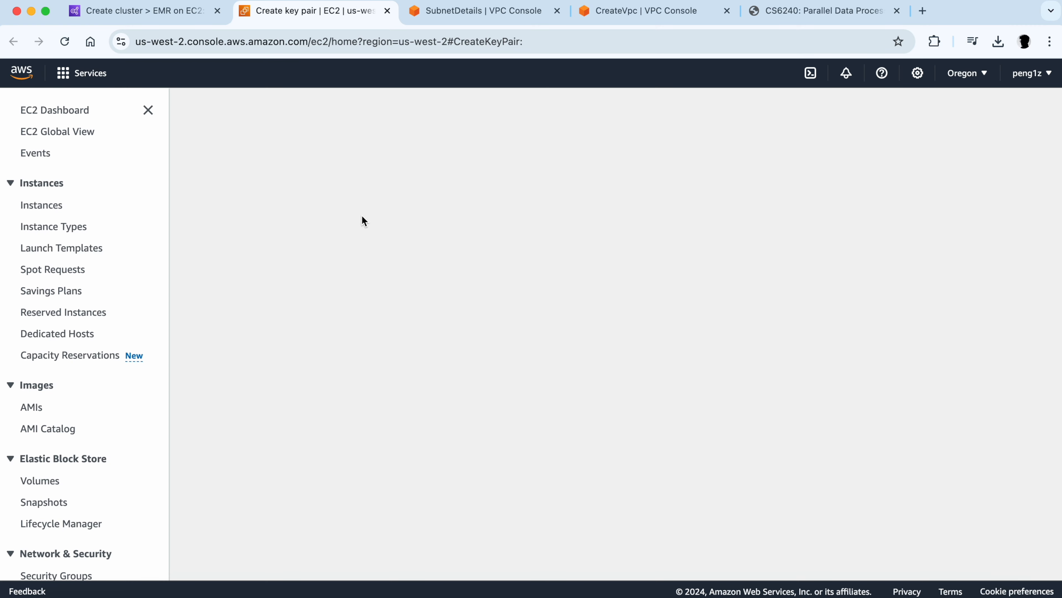
{"action": "scroll", "coordinate": [255, 275], "scroll_direction": "down", "scroll_amount": 2}
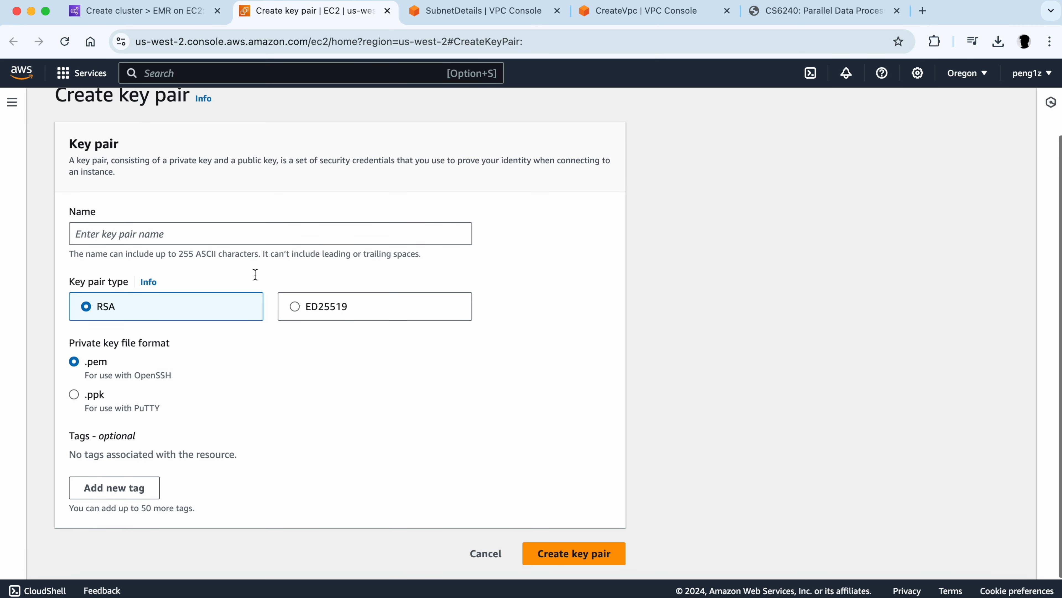
{"action": "left_click", "coordinate": [164, 230]}
{"action": "type", "text": "mykeypair"}
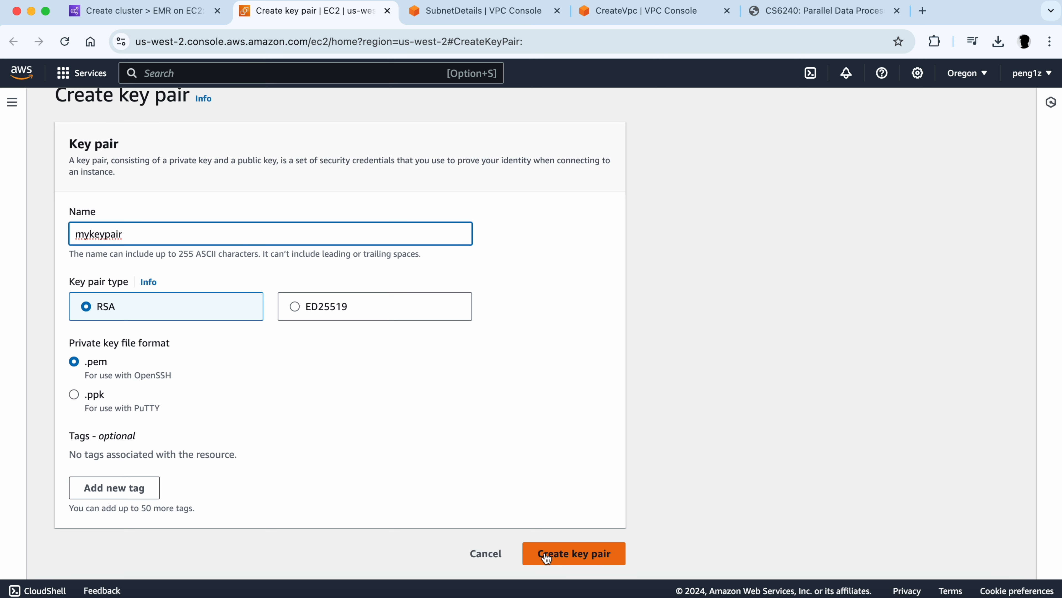
{"action": "left_click", "coordinate": [479, 560]}
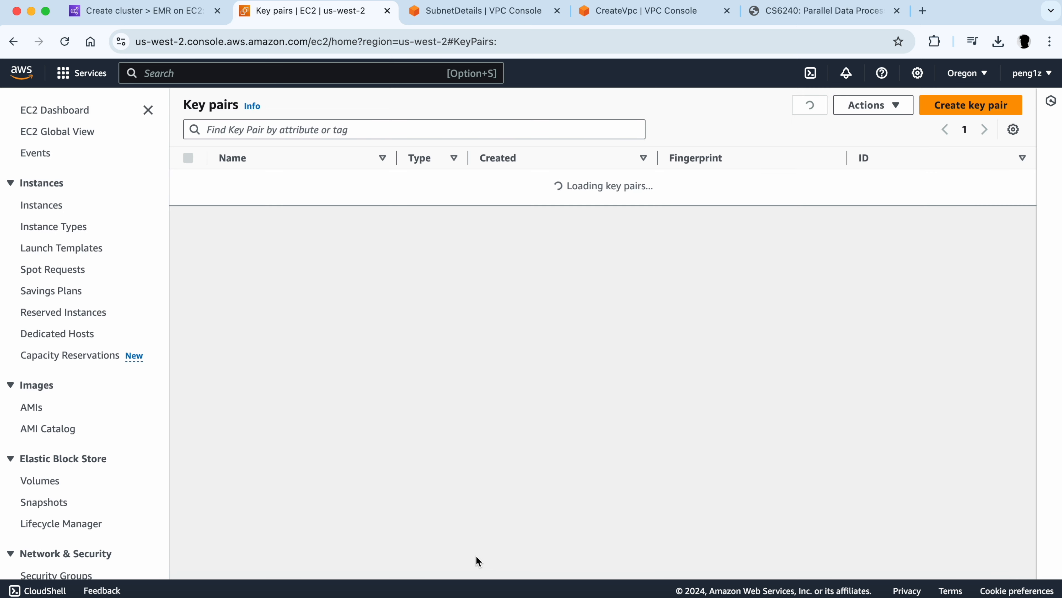
- Review the new mykeypair2 entry in the key pairs list
{"action": "left_click_drag", "start_coordinate": [218, 180], "coordinate": [292, 181]}
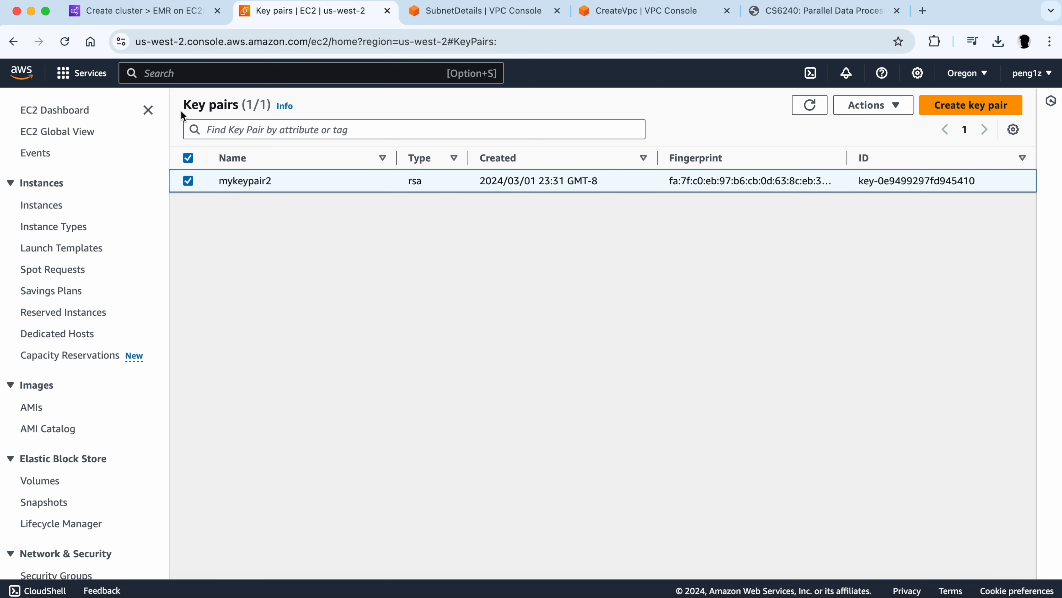
{"action": "left_click_drag", "start_coordinate": [176, 102], "coordinate": [955, 211]}
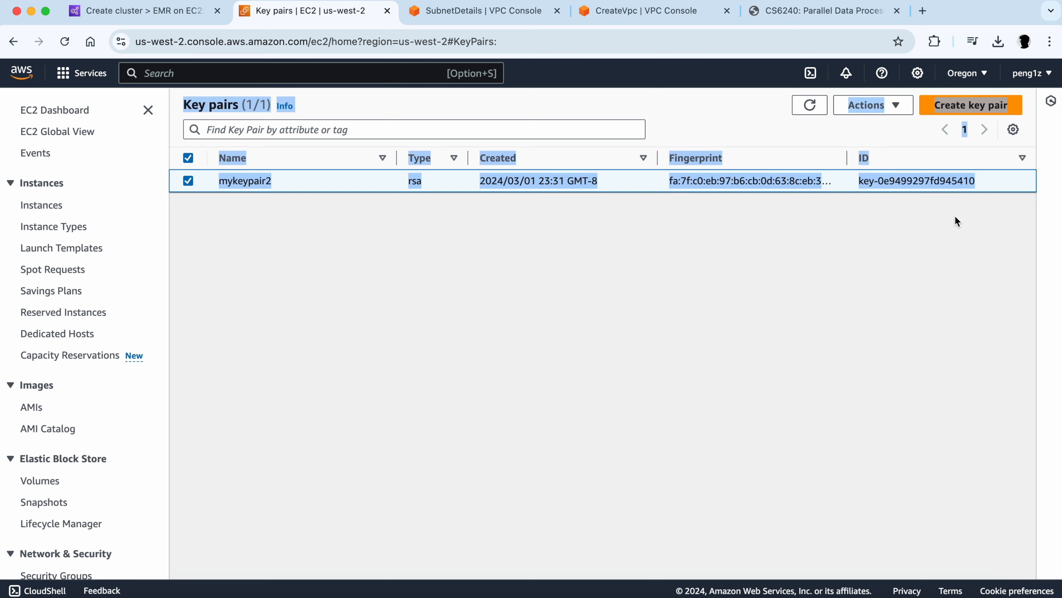
{"action": "left_click", "coordinate": [956, 246]}
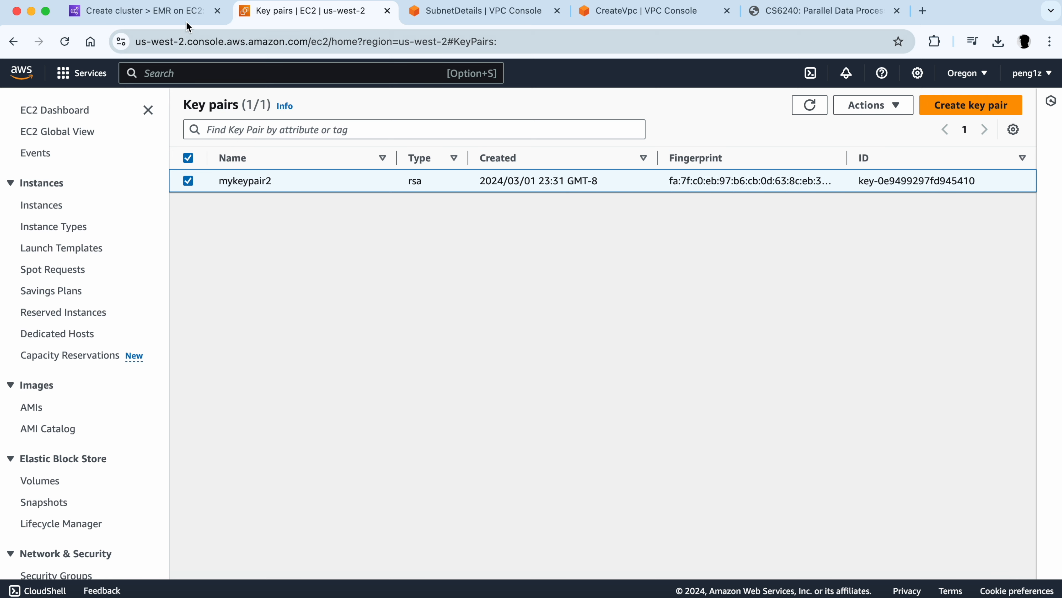
- Select mykeypair2 as the cluster's EC2 key pair for SSH
{"action": "left_click", "coordinate": [173, 13]}
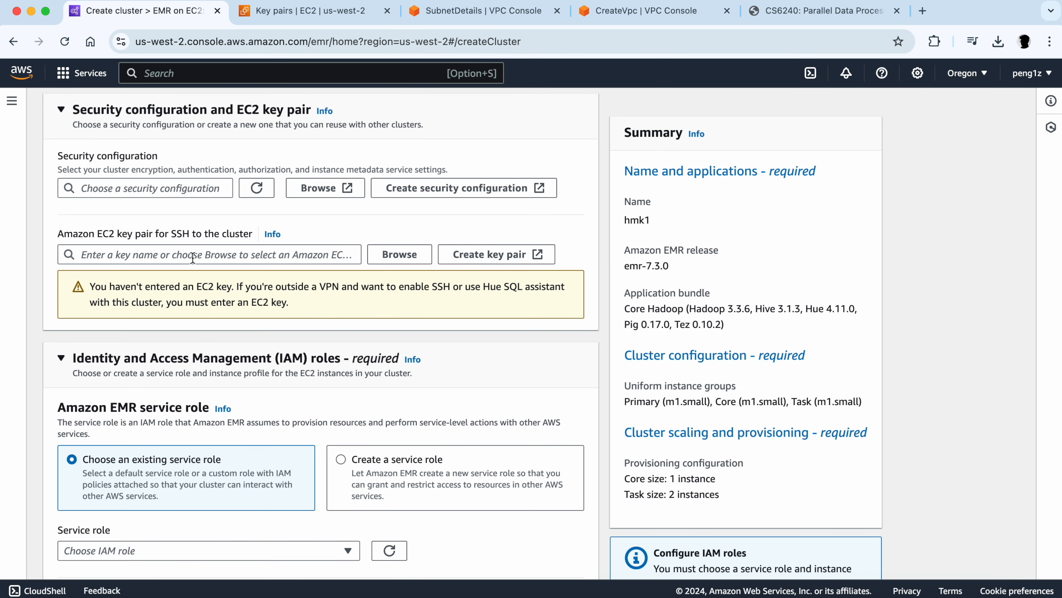
{"action": "left_click", "coordinate": [99, 253]}
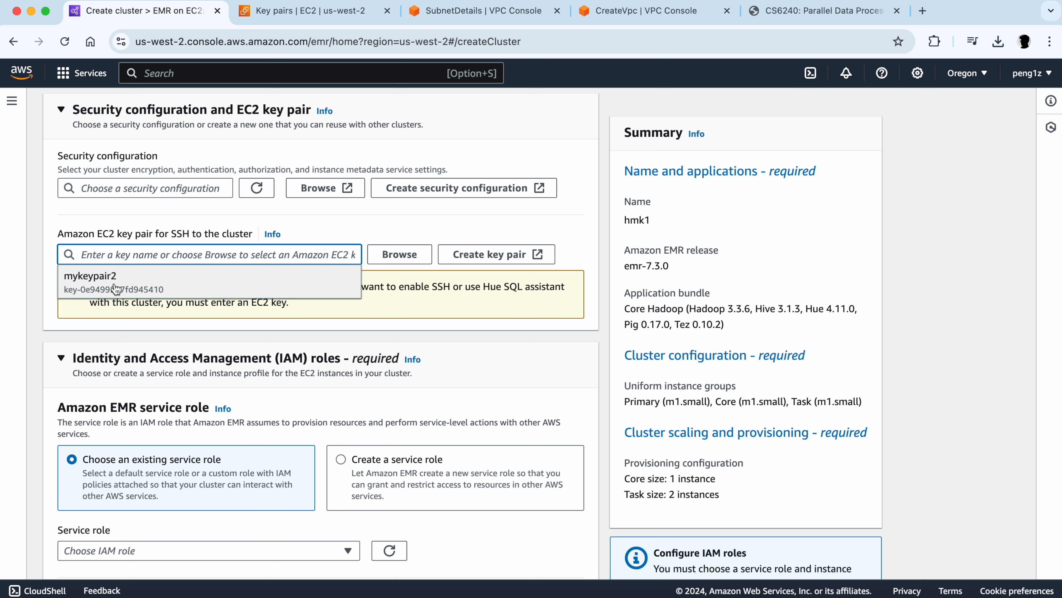
{"action": "left_click", "coordinate": [150, 286]}
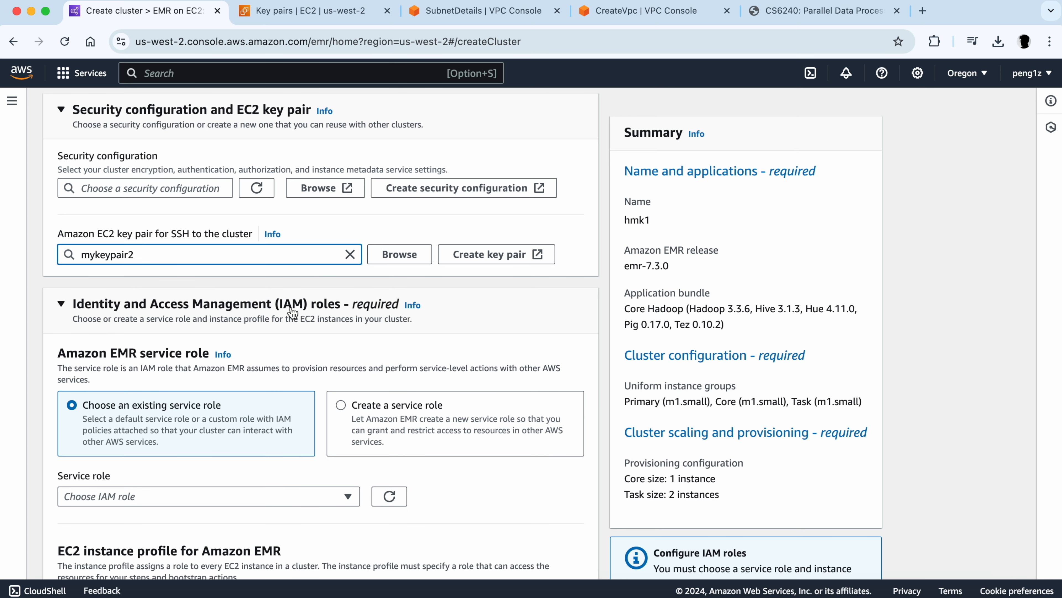
- Choose to create a new Amazon EMR service role for the cluster
{"action": "scroll", "coordinate": [293, 313], "scroll_direction": "down", "scroll_amount": 5}
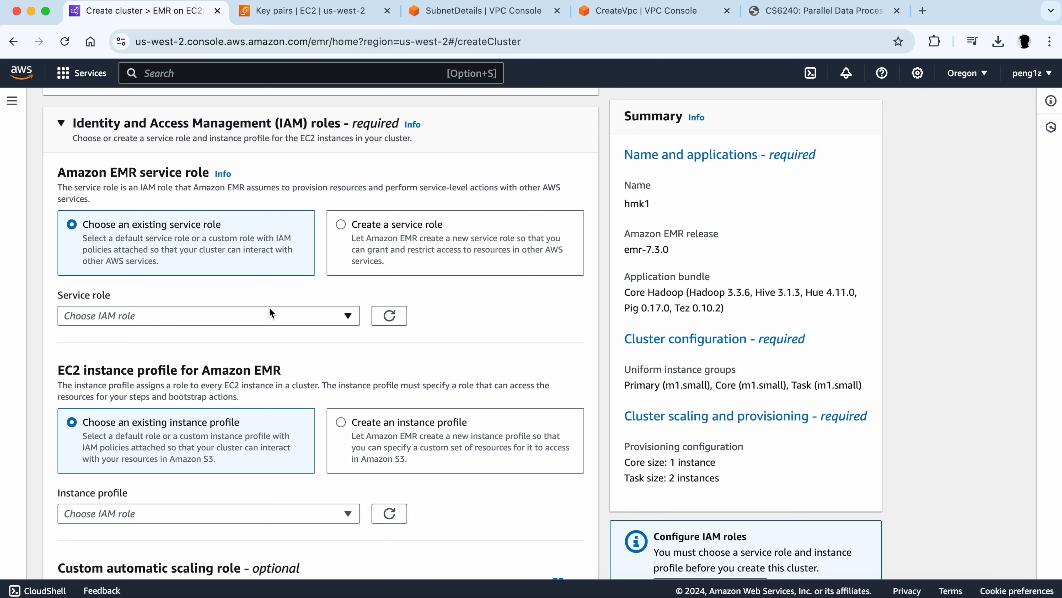
{"action": "left_click", "coordinate": [340, 223]}
{"action": "scroll", "coordinate": [228, 338], "scroll_direction": "down", "scroll_amount": 3}
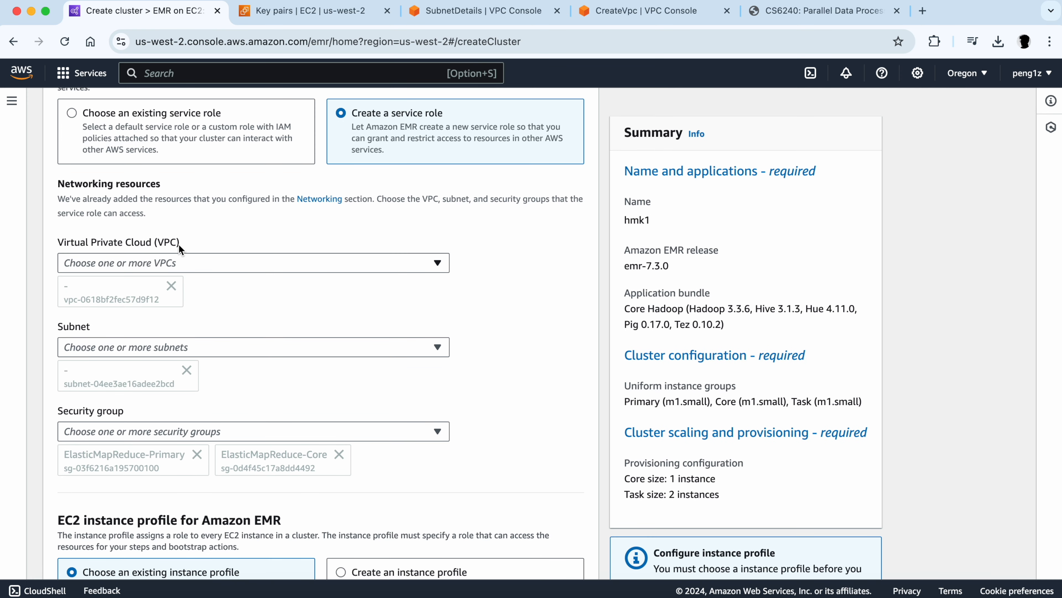
{"action": "left_click", "coordinate": [470, 12]}
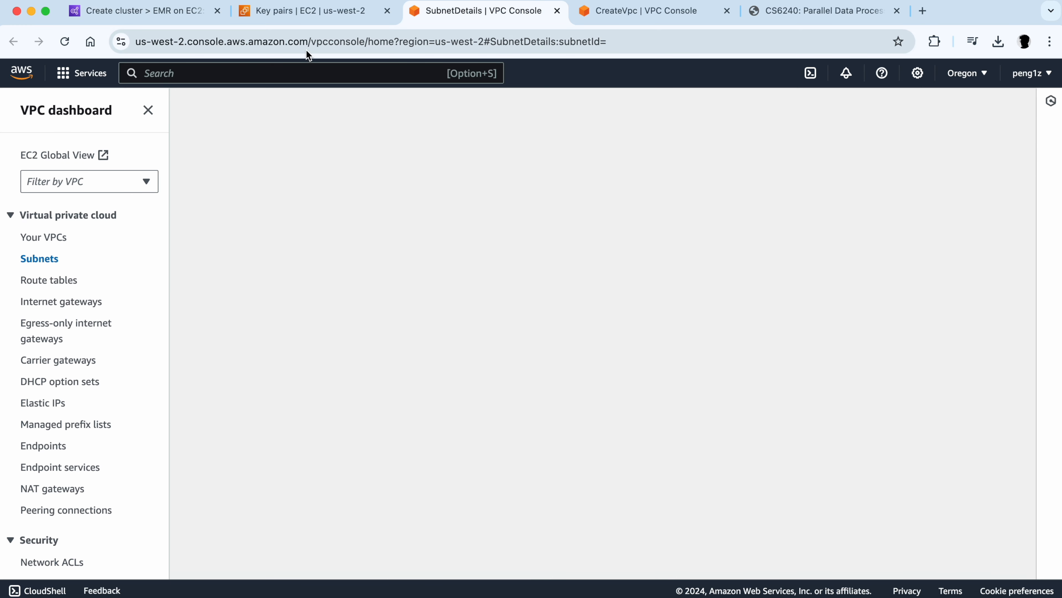
{"action": "left_click", "coordinate": [181, 15]}
{"action": "scroll", "coordinate": [169, 294], "scroll_direction": "down", "scroll_amount": 2}
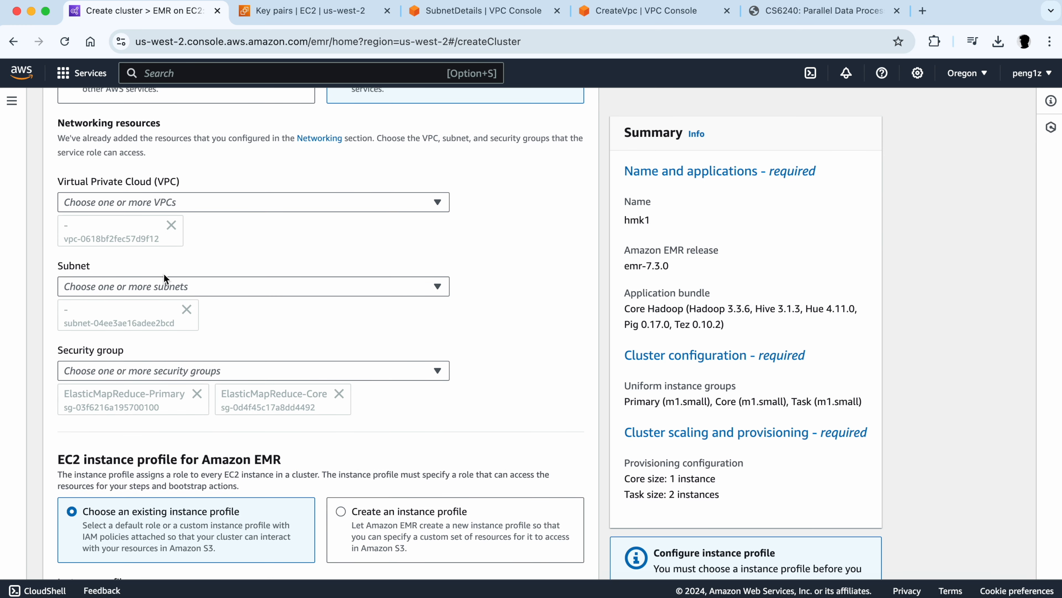
{"action": "scroll", "coordinate": [164, 274], "scroll_direction": "down", "scroll_amount": 3}
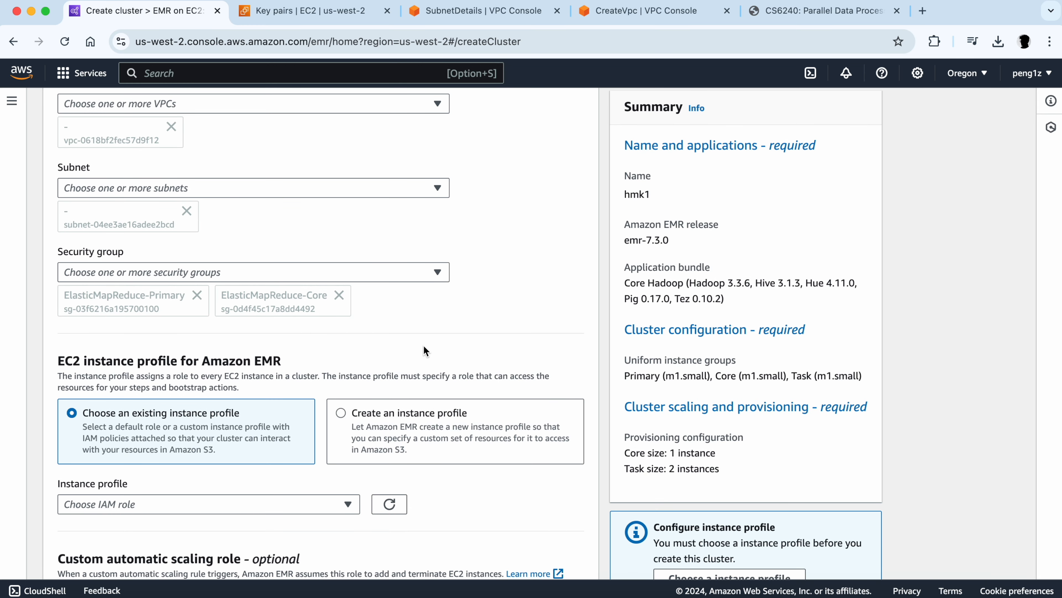
- Create a new EC2 instance profile with read and write access to all S3 buckets in the account
{"action": "scroll", "coordinate": [313, 322], "scroll_direction": "down", "scroll_amount": 2}
{"action": "scroll", "coordinate": [311, 318], "scroll_direction": "down", "scroll_amount": 1}
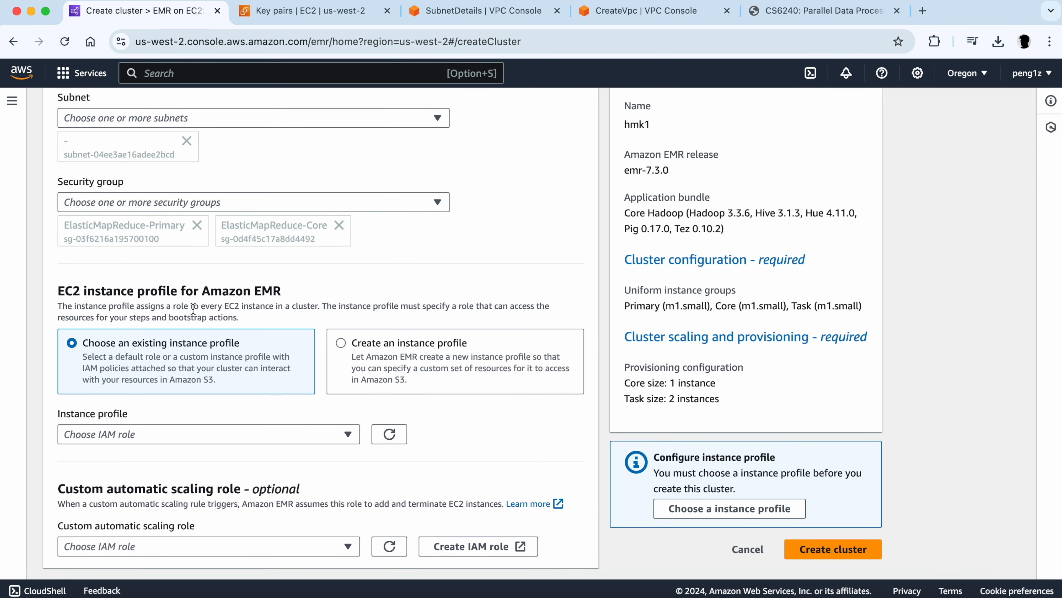
{"action": "left_click", "coordinate": [342, 342]}
{"action": "scroll", "coordinate": [341, 341], "scroll_direction": "down", "scroll_amount": 4}
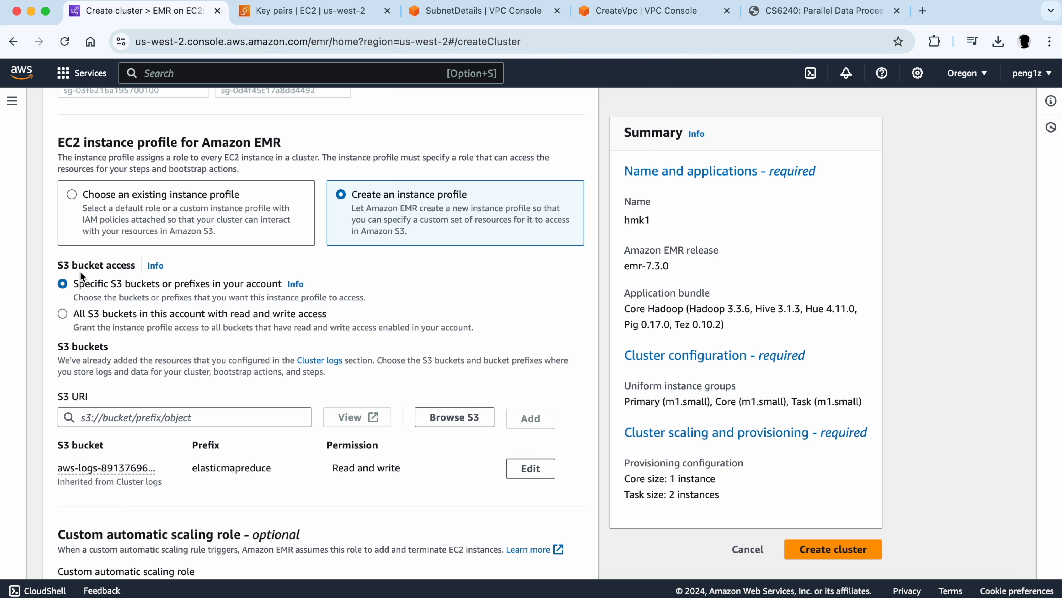
{"action": "left_click", "coordinate": [62, 314]}
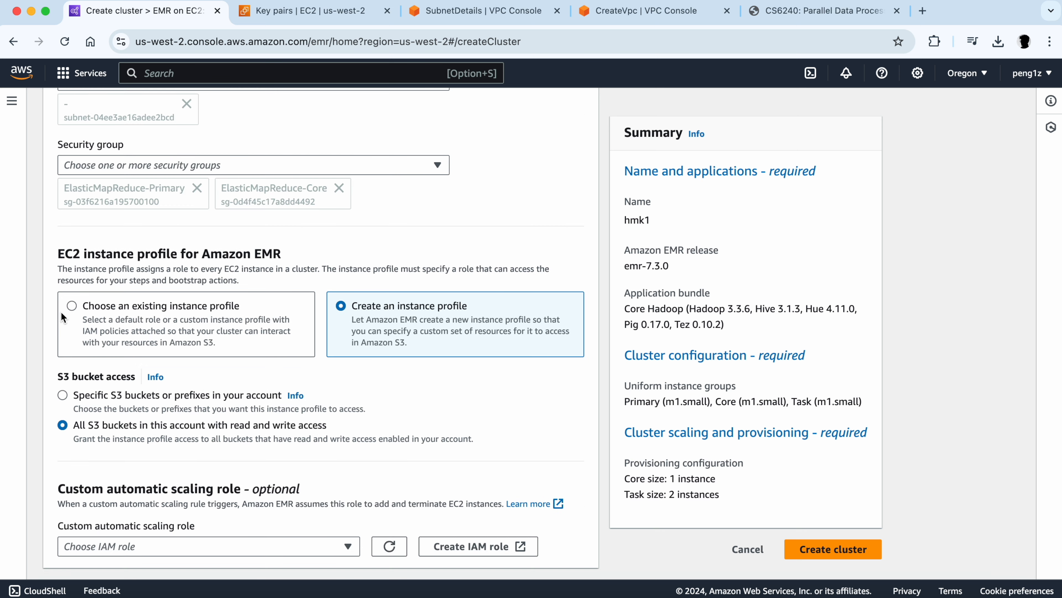
- Check the optional custom automatic scaling role options without selecting a role
{"action": "scroll", "coordinate": [106, 404], "scroll_direction": "down", "scroll_amount": 1}
{"action": "scroll", "coordinate": [106, 404], "scroll_direction": "up", "scroll_amount": 1}
{"action": "scroll", "coordinate": [106, 404], "scroll_direction": "down", "scroll_amount": 1}
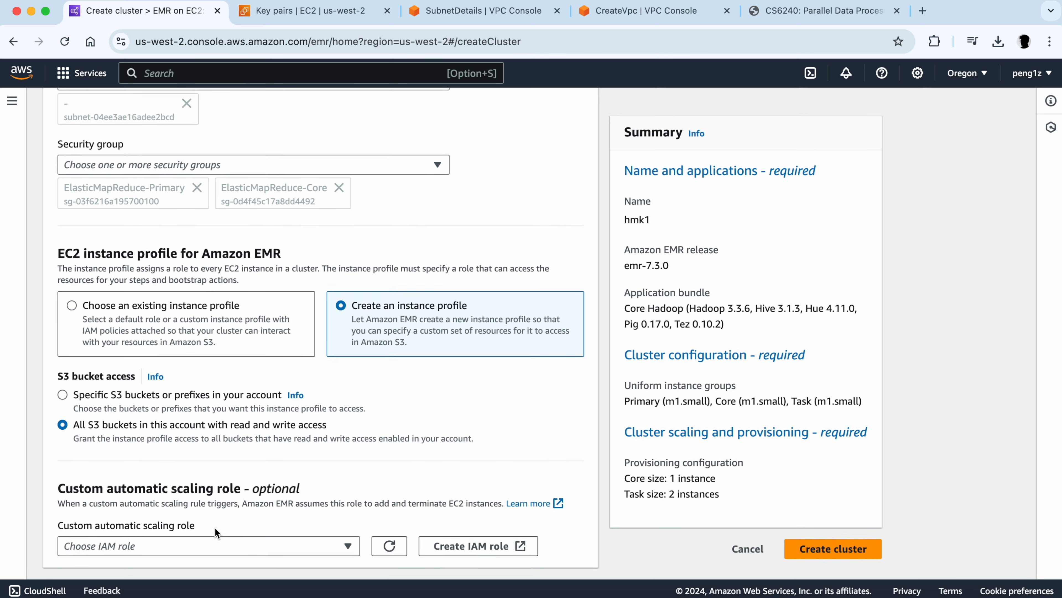
{"action": "left_click", "coordinate": [132, 544]}
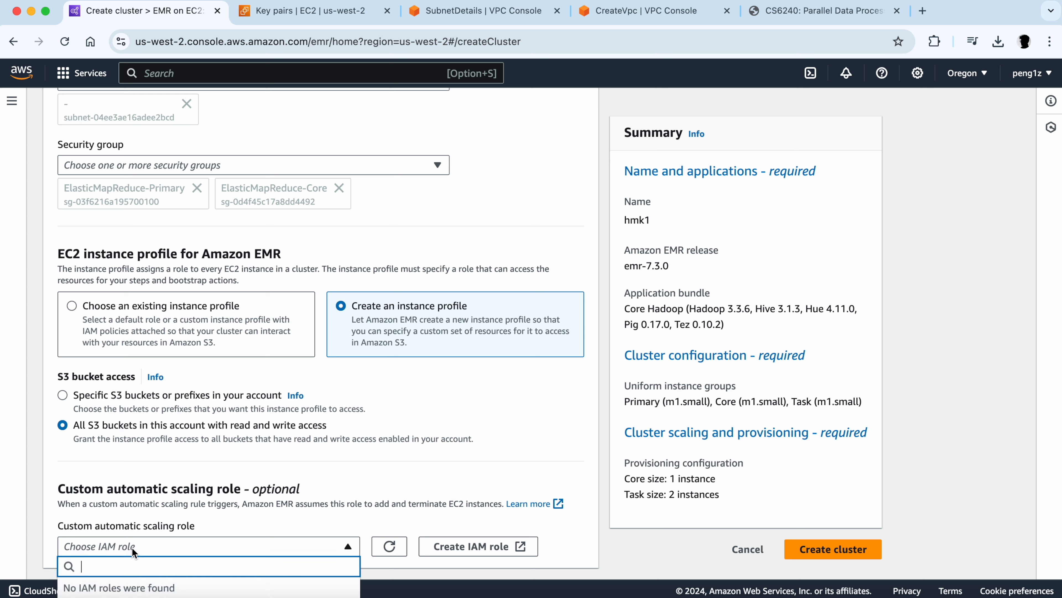
{"action": "left_click", "coordinate": [292, 527]}
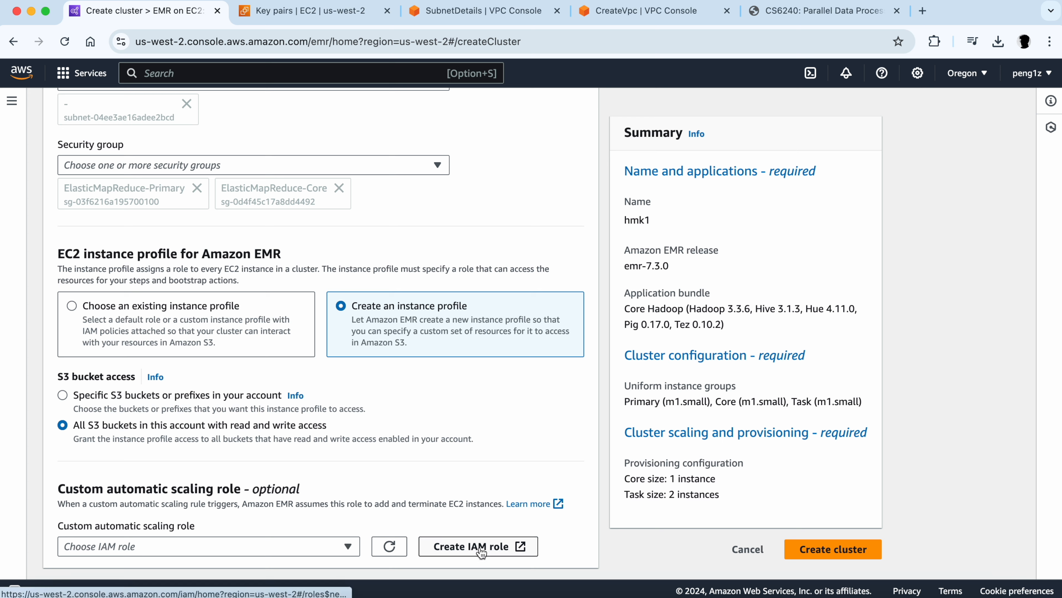
{"action": "left_click_drag", "start_coordinate": [301, 489], "coordinate": [253, 492]}
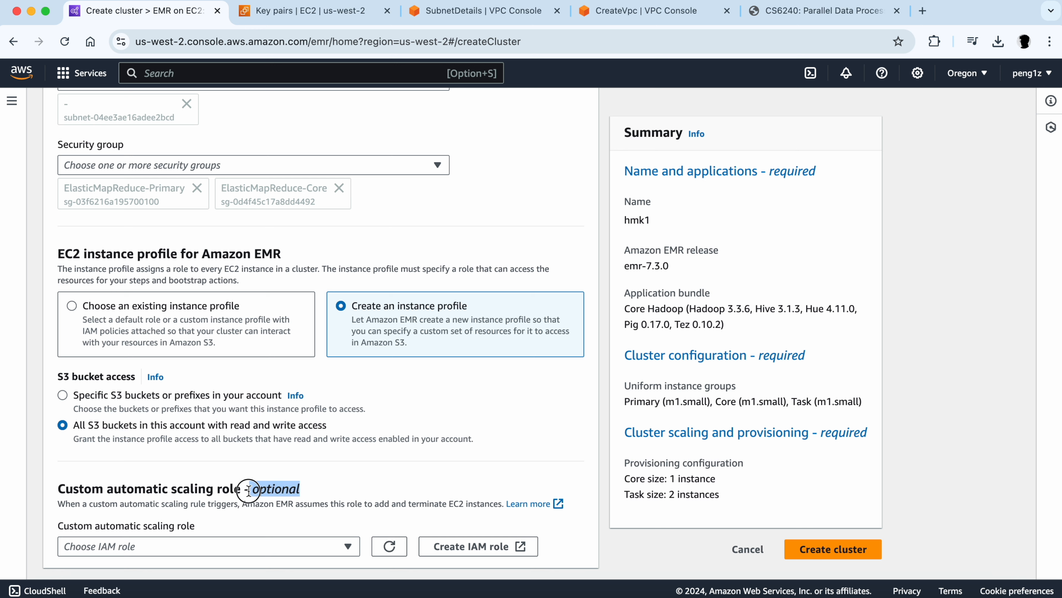
{"action": "left_click", "coordinate": [311, 502]}
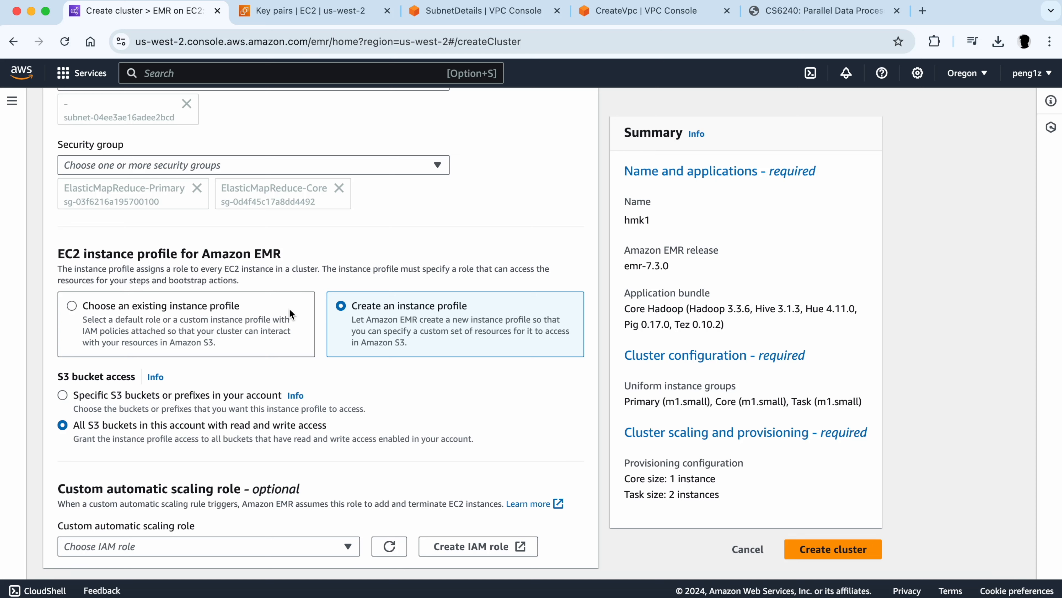
- Review the summary's name, release, application bundle and uniform instance groups
{"action": "scroll", "coordinate": [289, 308], "scroll_direction": "up", "scroll_amount": 20}
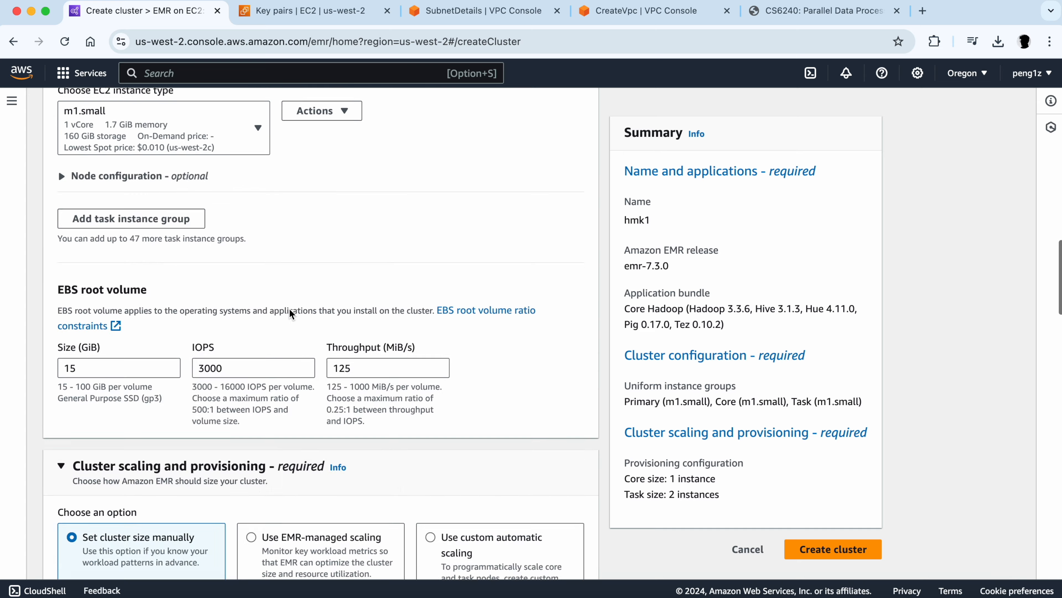
{"action": "scroll", "coordinate": [291, 313], "scroll_direction": "up", "scroll_amount": 20}
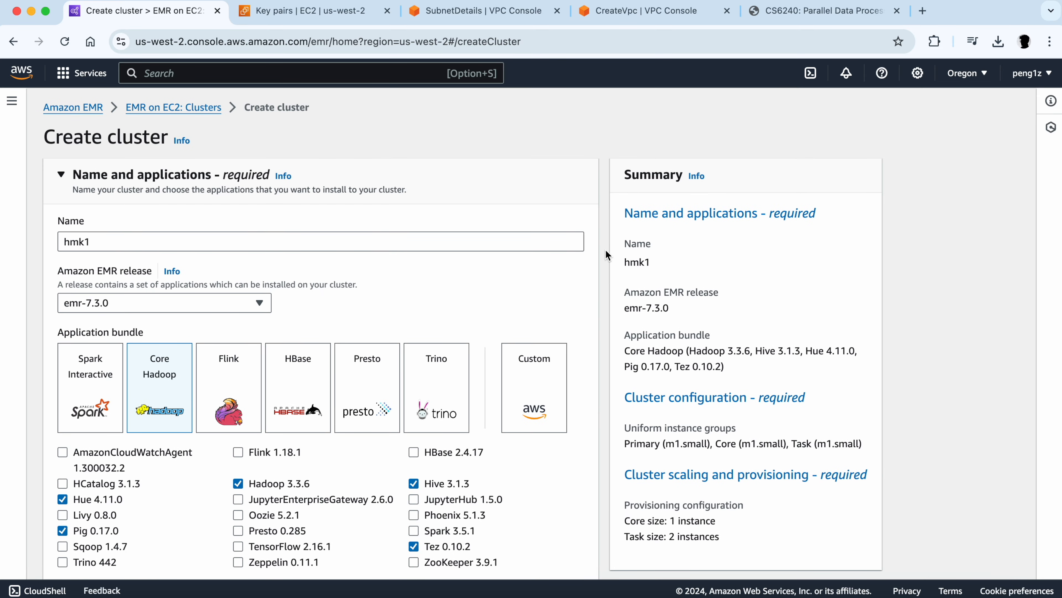
{"action": "left_click_drag", "start_coordinate": [625, 244], "coordinate": [662, 242]}
{"action": "left_click", "coordinate": [667, 291]}
{"action": "left_click_drag", "start_coordinate": [663, 308], "coordinate": [649, 310]}
{"action": "left_click_drag", "start_coordinate": [630, 351], "coordinate": [678, 349]}
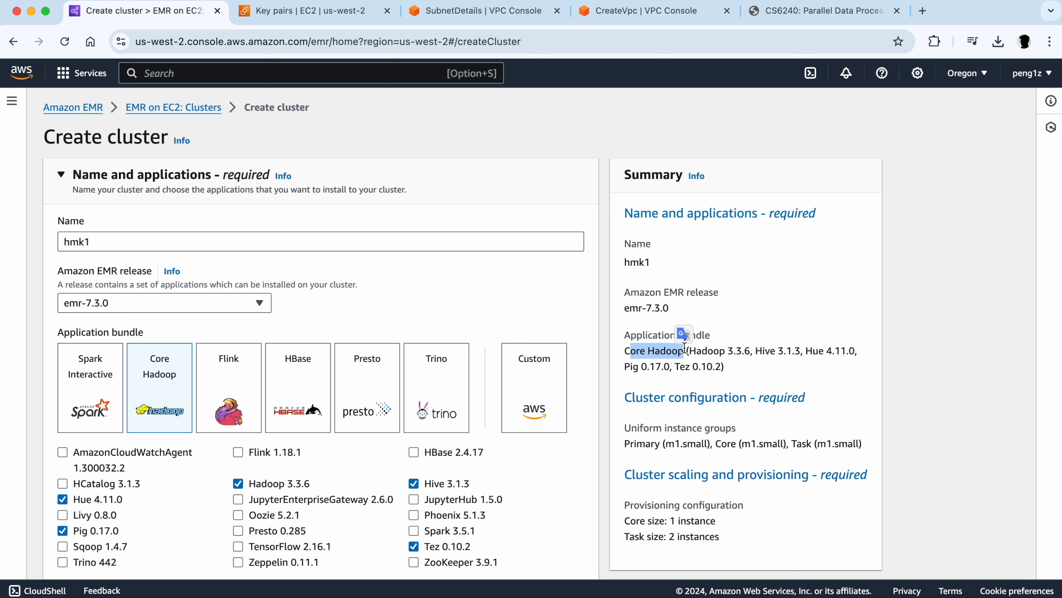
{"action": "left_click", "coordinate": [726, 368]}
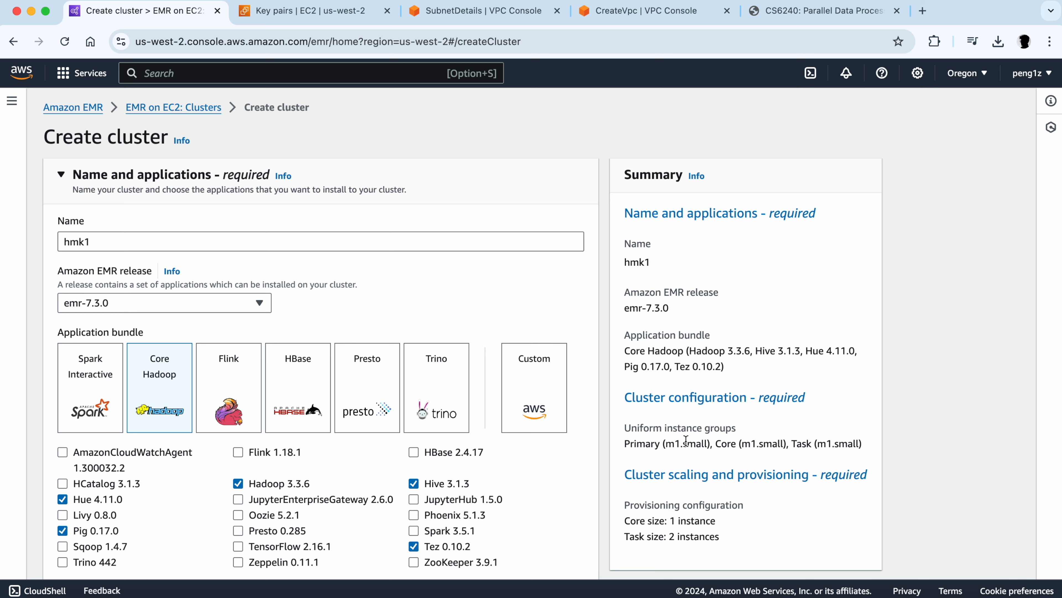
{"action": "left_click_drag", "start_coordinate": [629, 443], "coordinate": [861, 442]}
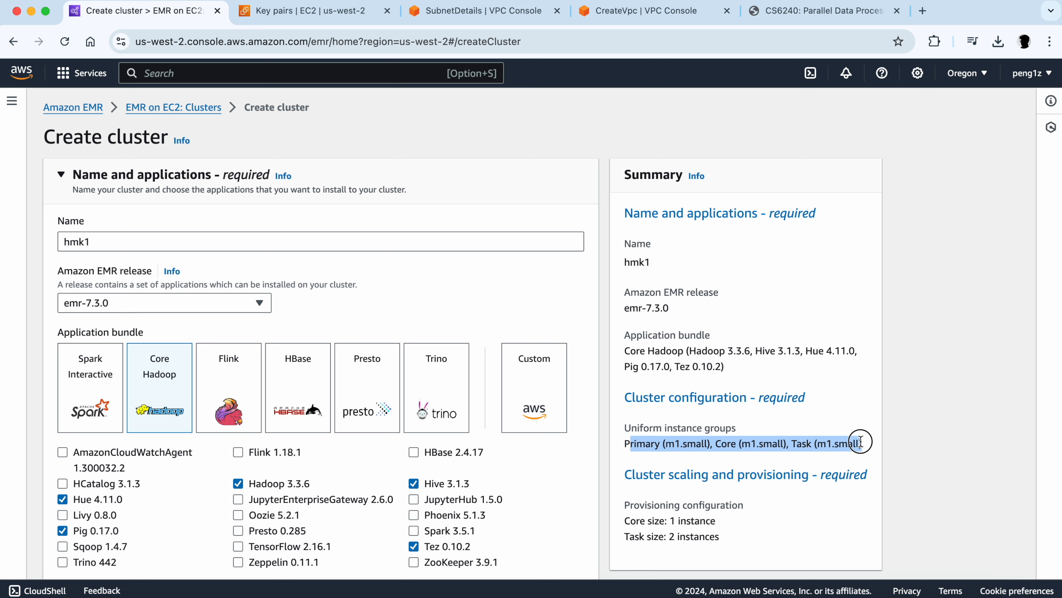
- Review the summary's scaling, provisioning and networking entries
{"action": "scroll", "coordinate": [745, 436], "scroll_direction": "down", "scroll_amount": 1}
{"action": "scroll", "coordinate": [743, 429], "scroll_direction": "down", "scroll_amount": 5}
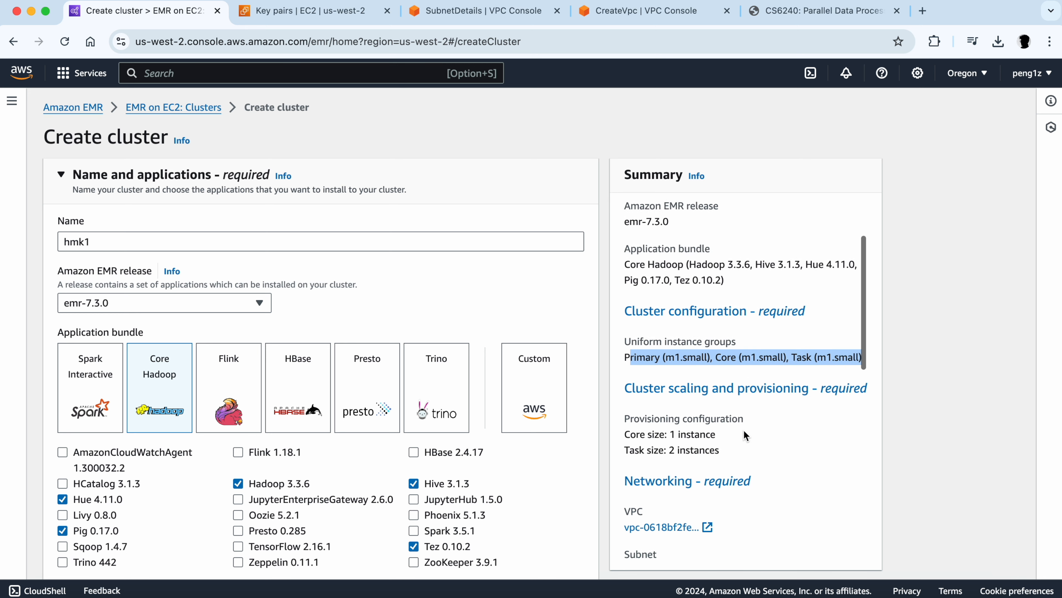
{"action": "mouse_move", "coordinate": [669, 314]}
{"action": "left_mouse_down"}
{"action": "mouse_move", "coordinate": [730, 320]}
{"action": "mouse_move", "coordinate": [669, 331]}
{"action": "left_mouse_up"}
{"action": "scroll", "coordinate": [737, 334], "scroll_direction": "down", "scroll_amount": 3}
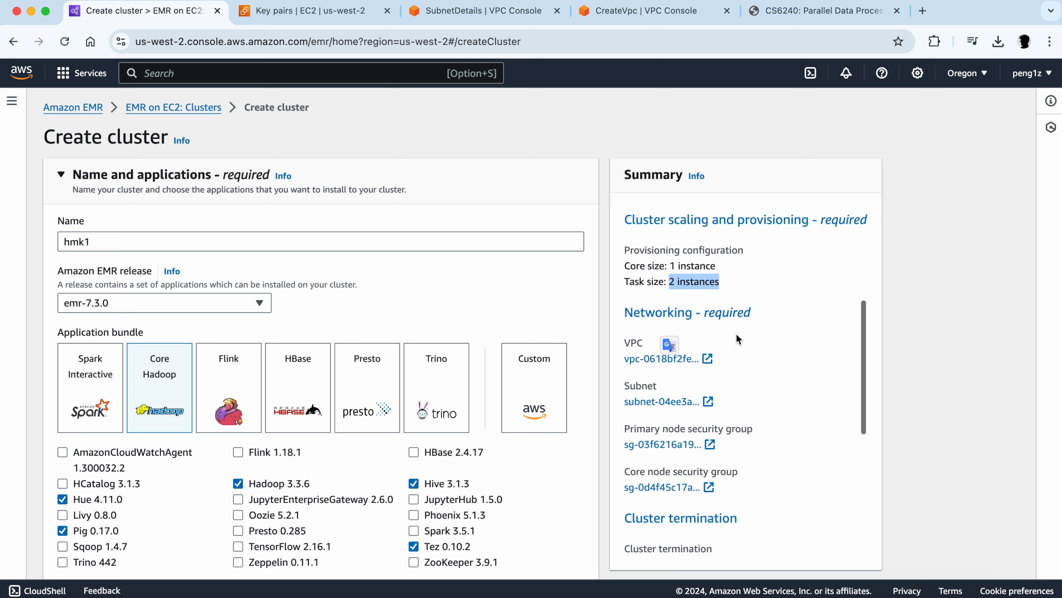
{"action": "left_click", "coordinate": [671, 285]}
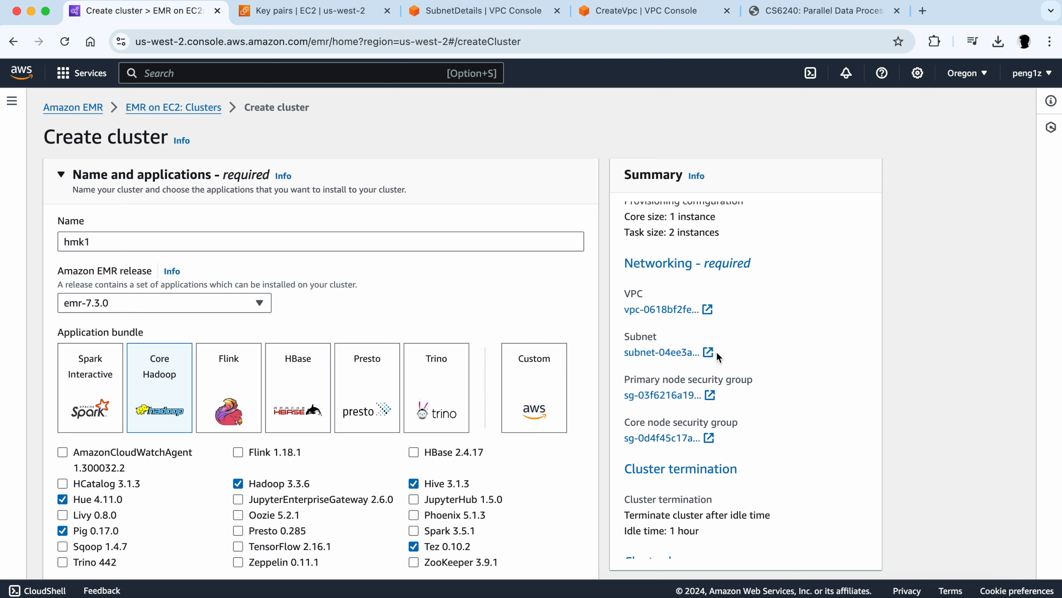
{"action": "scroll", "coordinate": [716, 351], "scroll_direction": "down", "scroll_amount": 2}
{"action": "scroll", "coordinate": [721, 364], "scroll_direction": "down", "scroll_amount": 2}
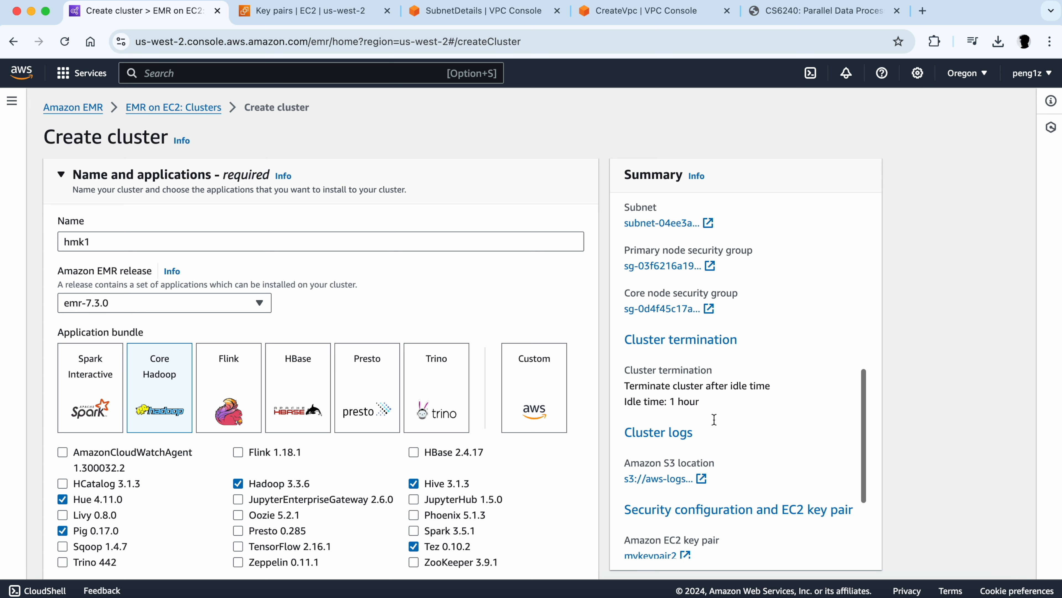
- Create the hmk1 cluster with the configured settings
{"action": "scroll", "coordinate": [715, 420], "scroll_direction": "down", "scroll_amount": 2}
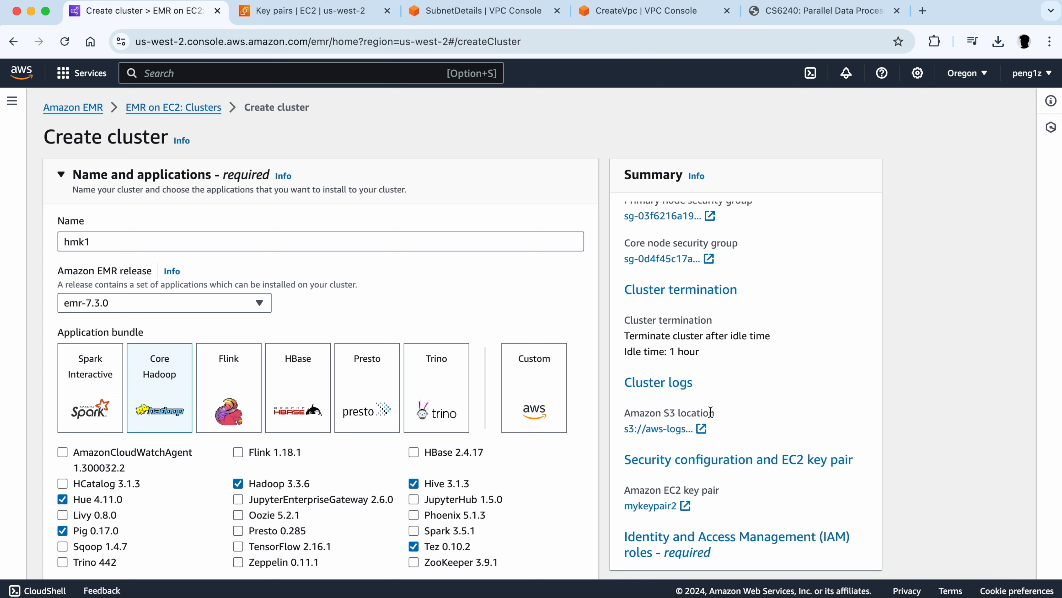
{"action": "scroll", "coordinate": [711, 412], "scroll_direction": "down", "scroll_amount": 2}
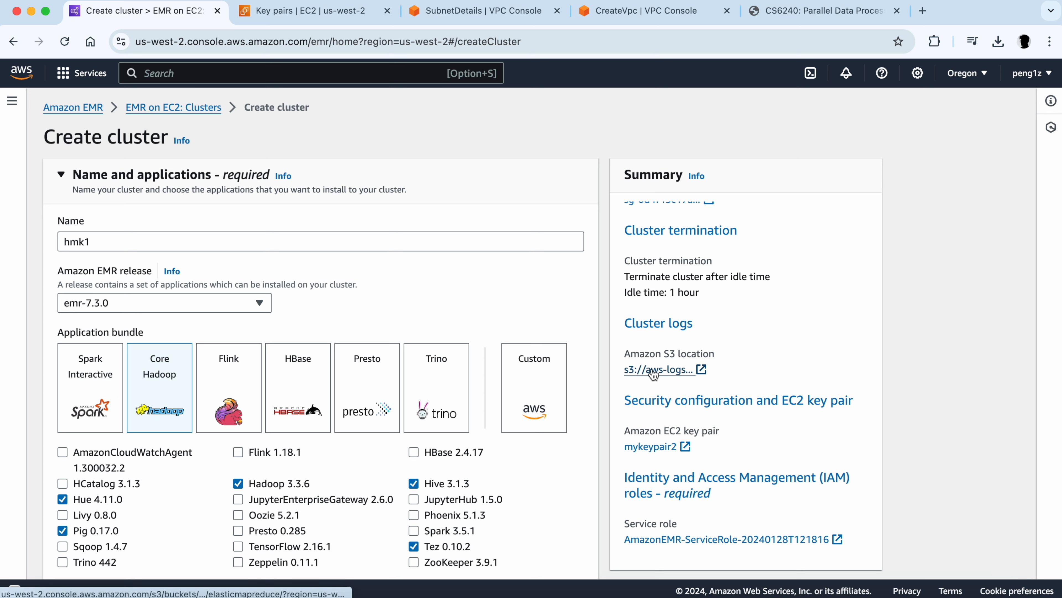
{"action": "scroll", "coordinate": [654, 374], "scroll_direction": "down", "scroll_amount": 1}
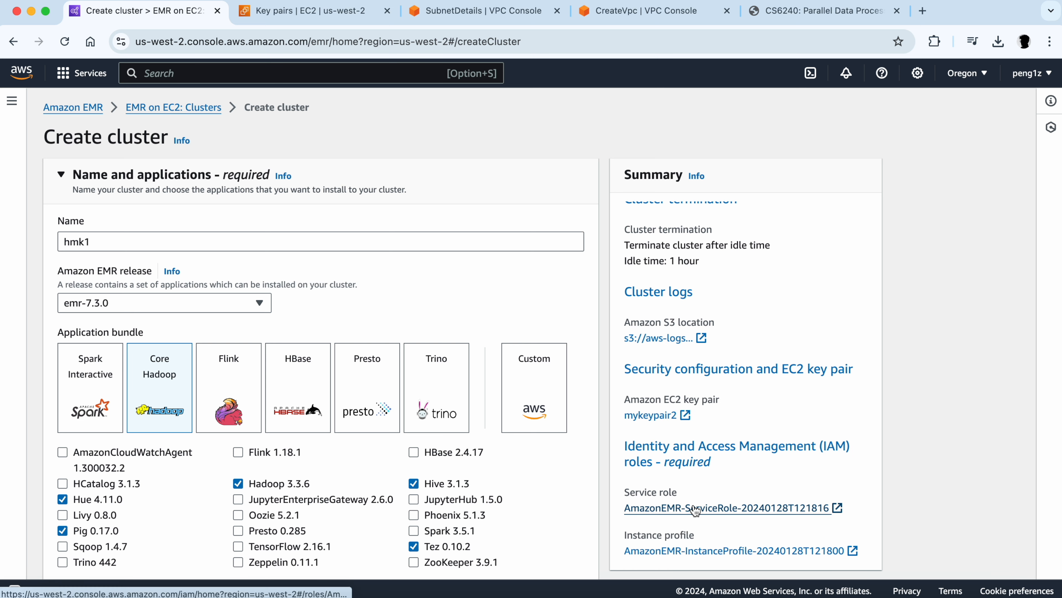
{"action": "scroll", "coordinate": [691, 488], "scroll_direction": "down", "scroll_amount": 3}
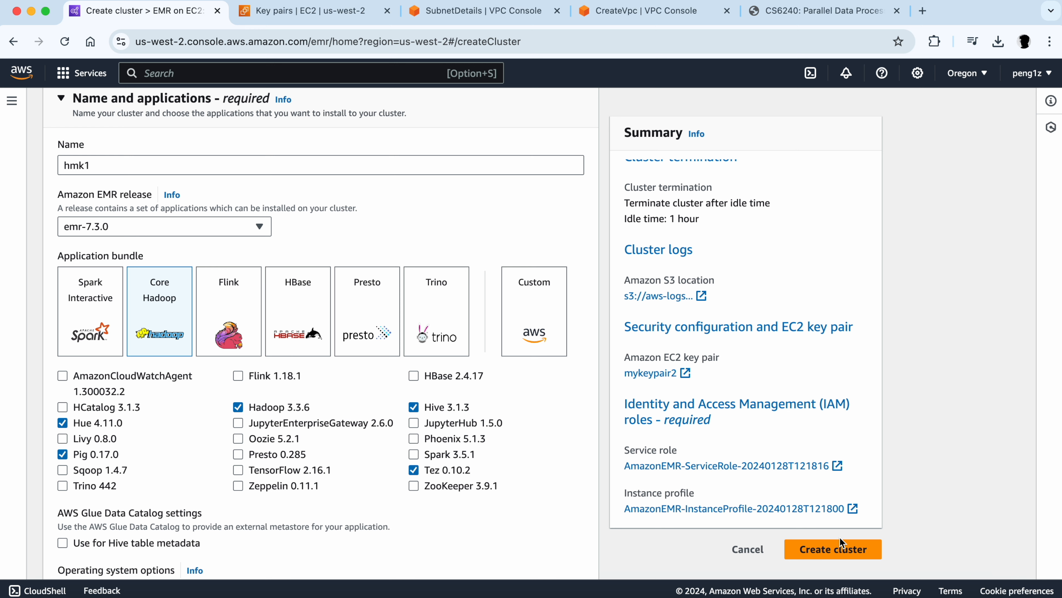
{"action": "left_click", "coordinate": [840, 551]}
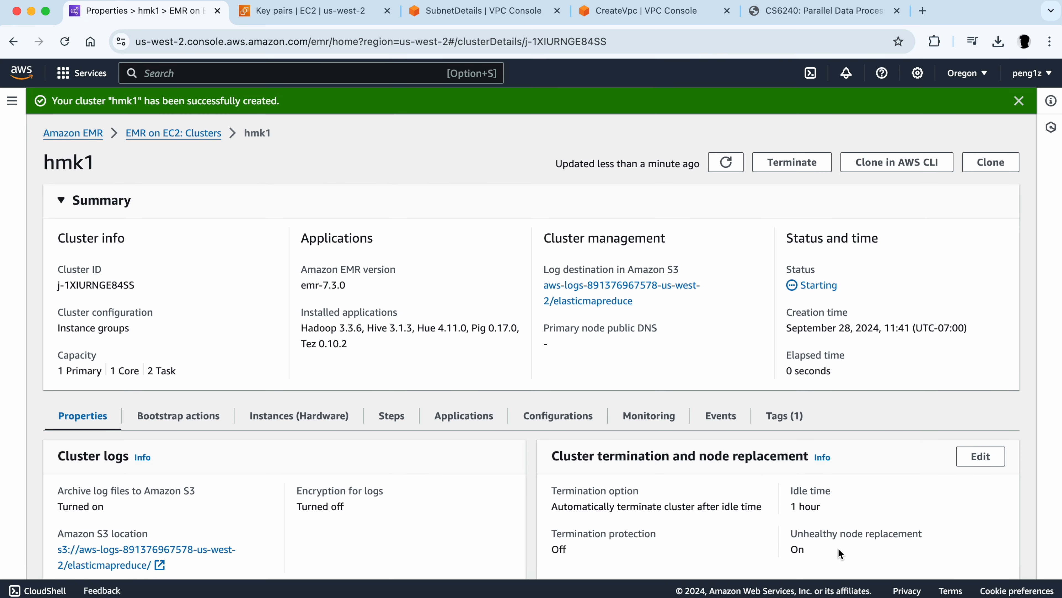